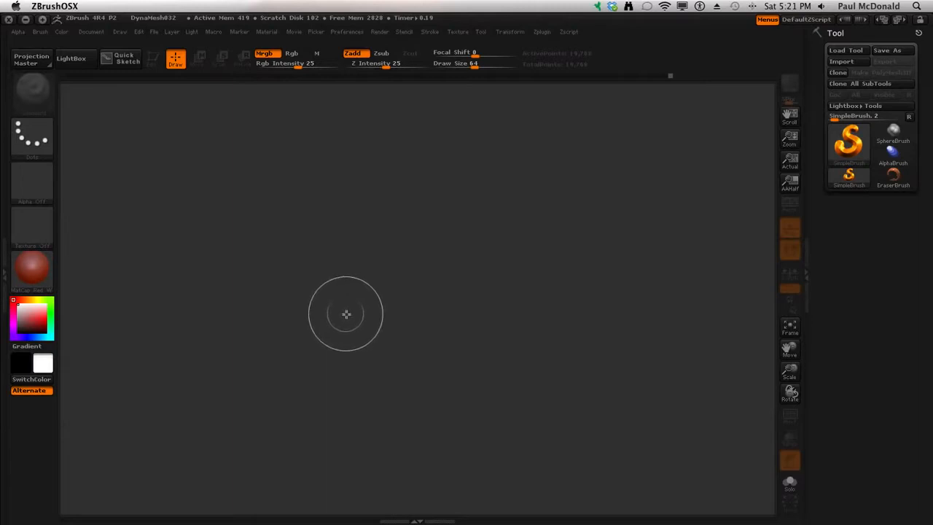
Load the DynaMesh032 sphere project from LightBox and turn off perspective view
key("comma")
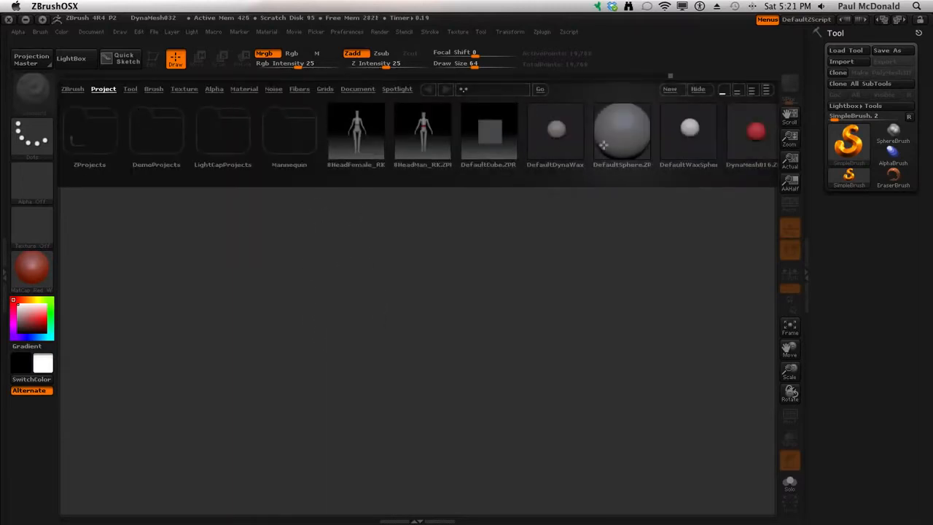
left_click_drag(587, 153, 433, 150)
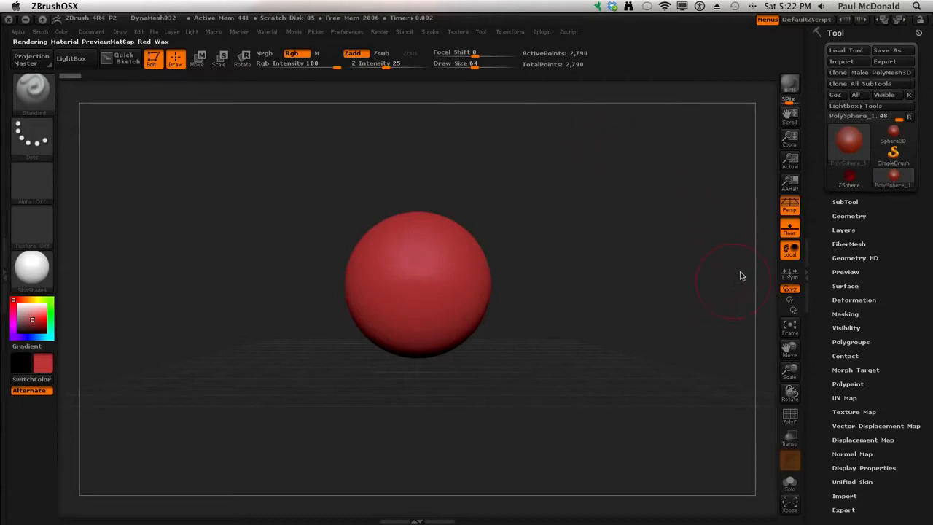
left_click(787, 206)
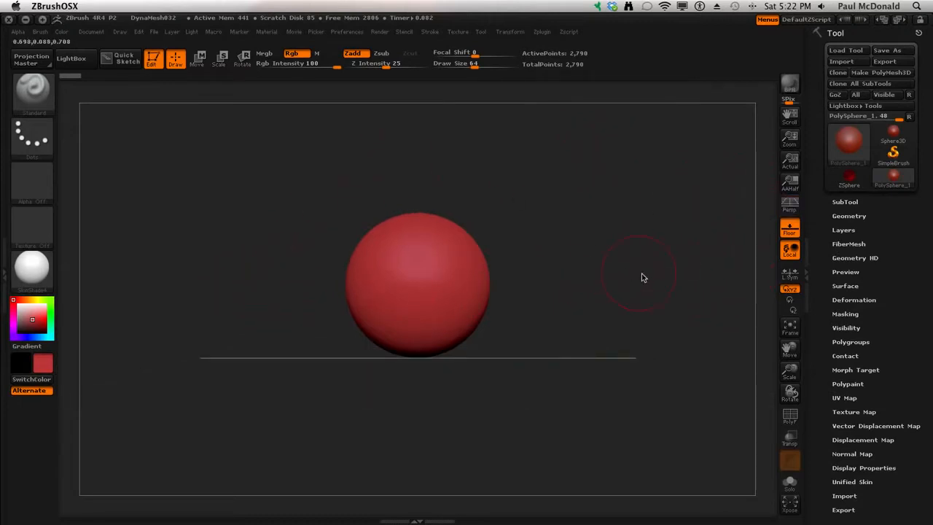
Examine the sphere's DynaMesh geometry settings and the sphere projects available in LightBox
left_click(841, 216)
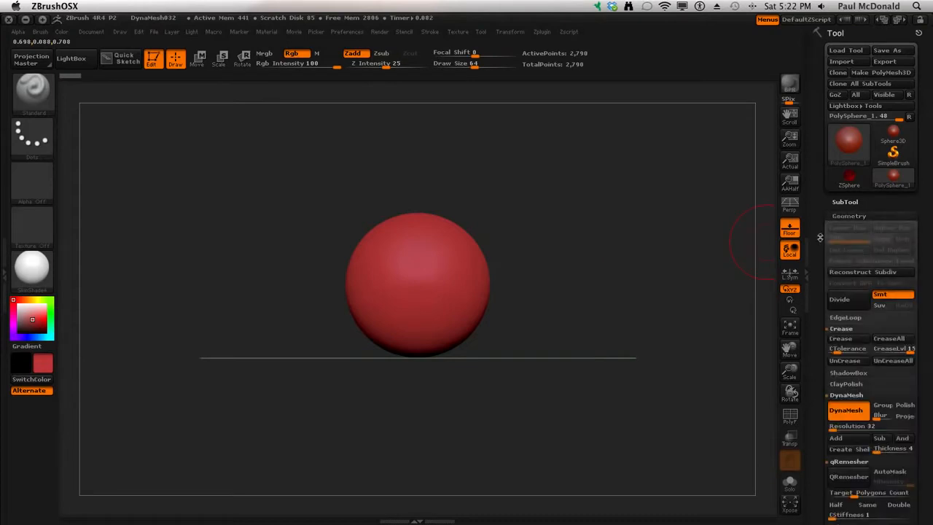
left_click_drag(818, 184, 814, 121)
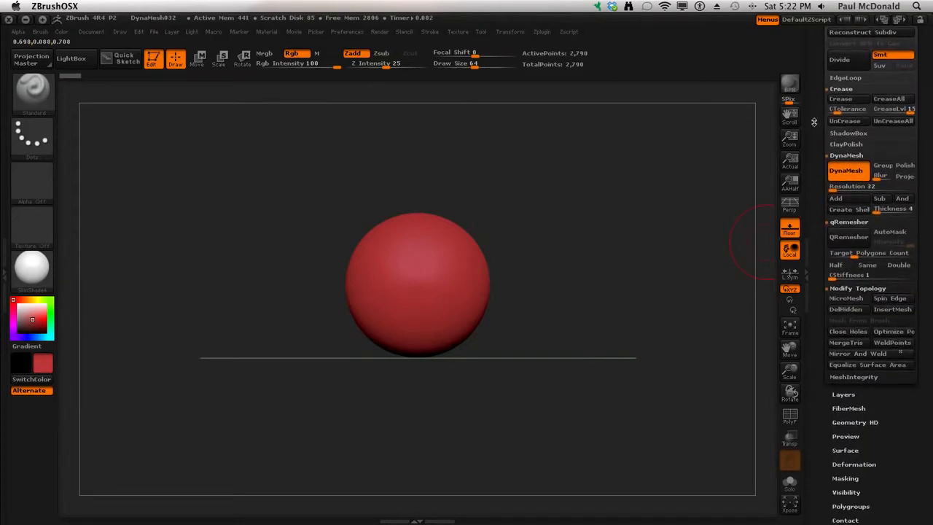
left_click(845, 155)
left_click(842, 155)
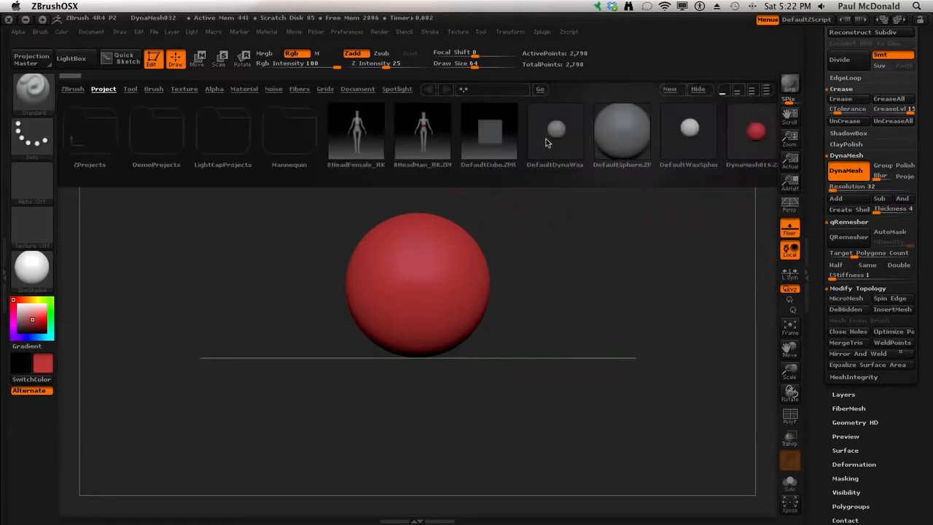
left_click_drag(524, 149, 408, 152)
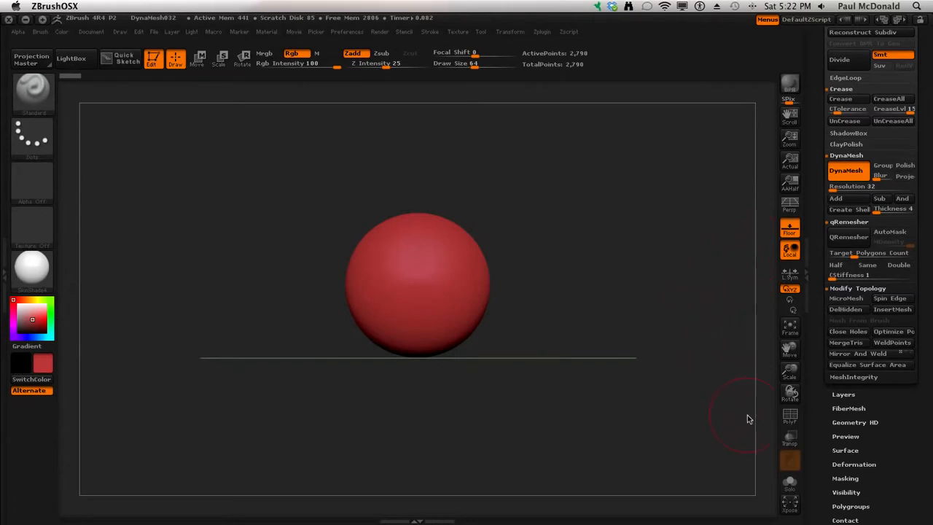
Examine the polygon density of the sphere by switching the polyframe display on and off
key("shift+f")
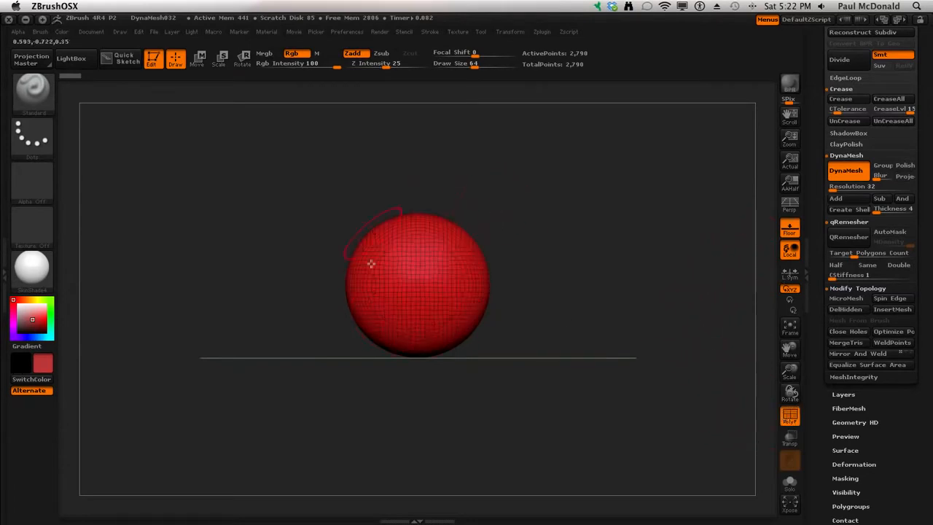
mouse_move(577, 239)
left_mouse_down()
mouse_move(617, 251)
mouse_move(576, 251)
left_mouse_up()
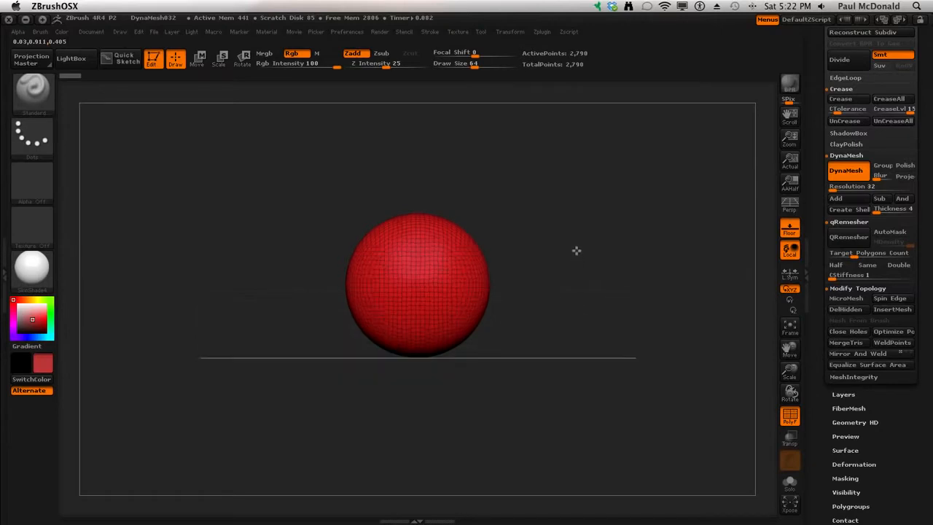
left_click(789, 417)
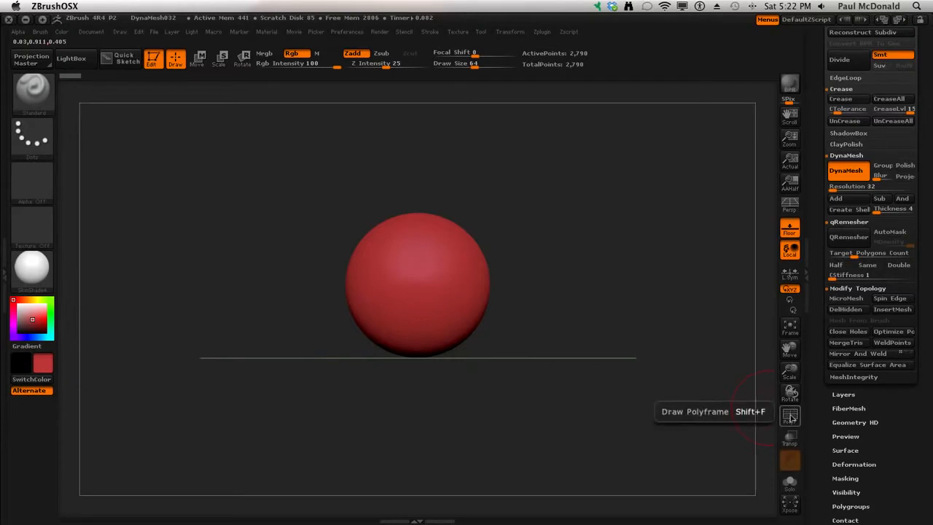
left_click(790, 417)
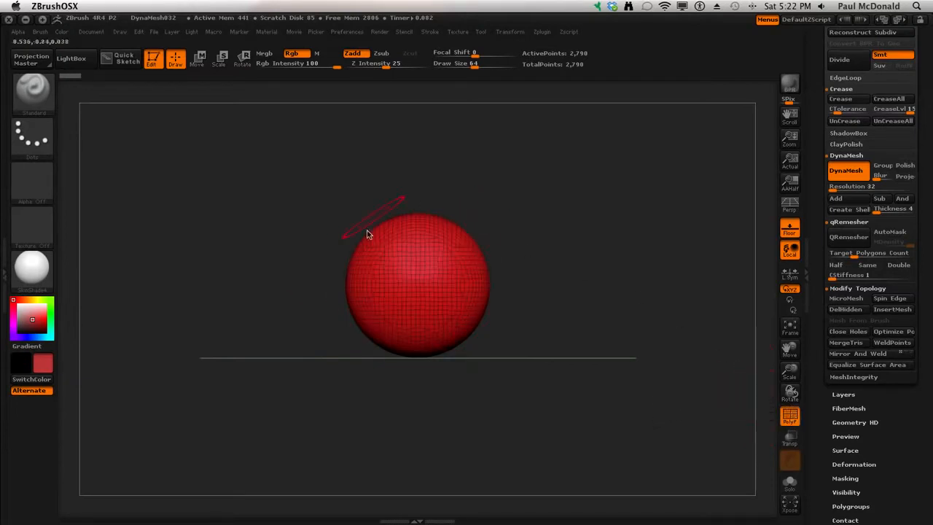
left_click_drag(596, 274, 605, 294, "alt")
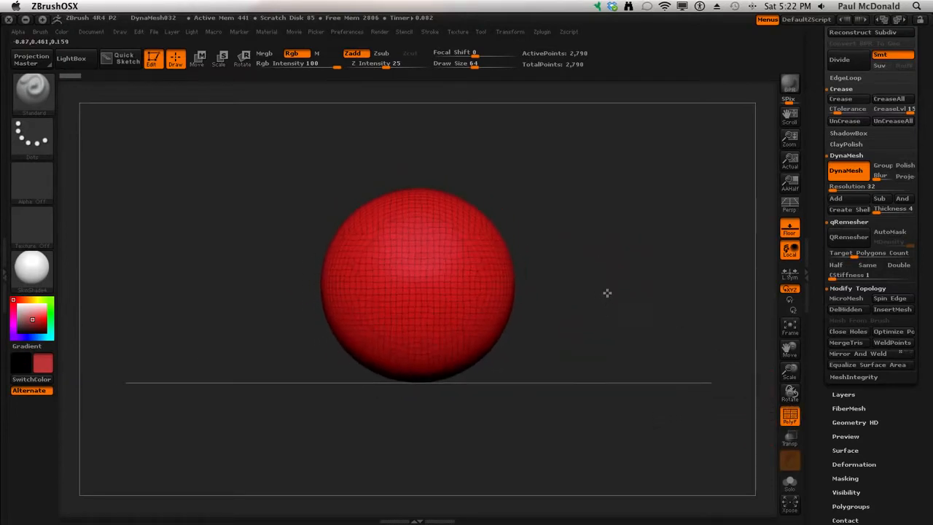
left_click(794, 422)
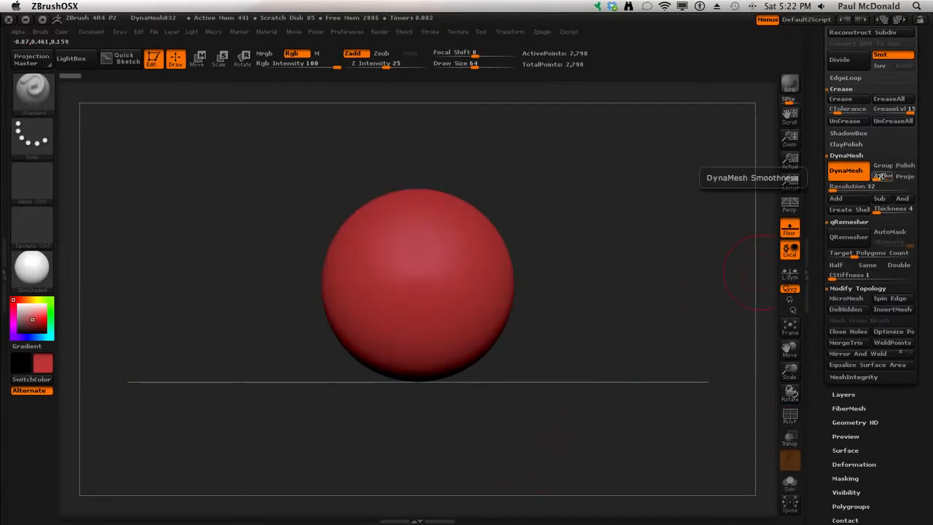
Choose the Move brush for sculpting the sphere
left_click_drag(563, 259, 556, 165, "alt")
left_click_drag(555, 281, 554, 281, "alt")
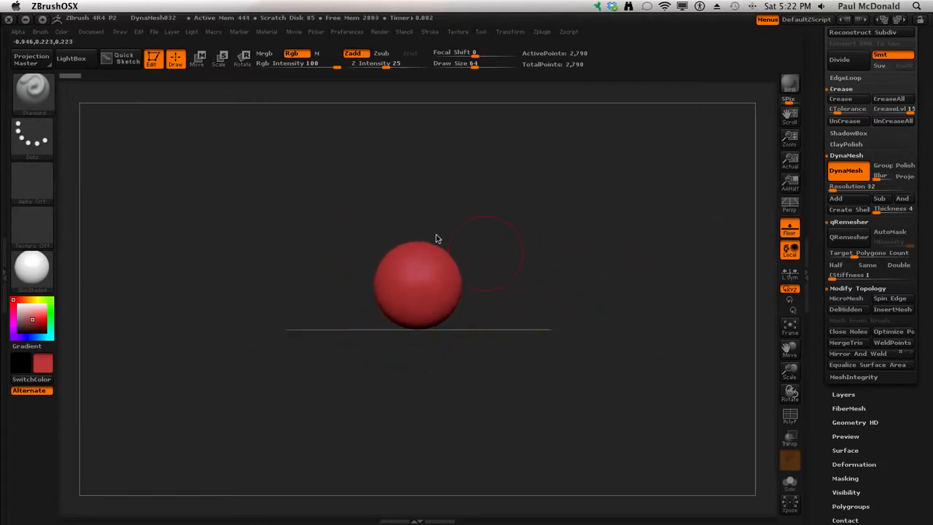
key("b")
key("m")
key("v")
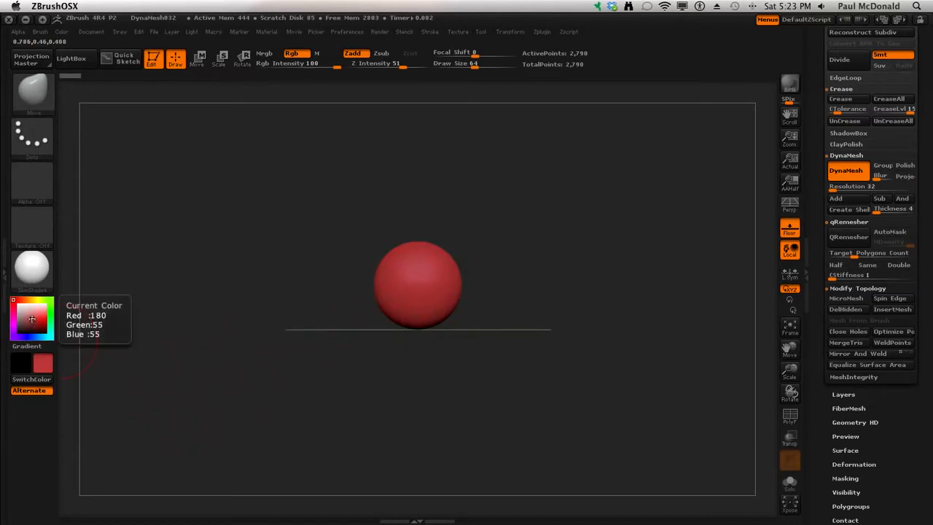
Set the sphere's colour to white and its material to BasicMaterial
left_click_drag(33, 327, 13, 300)
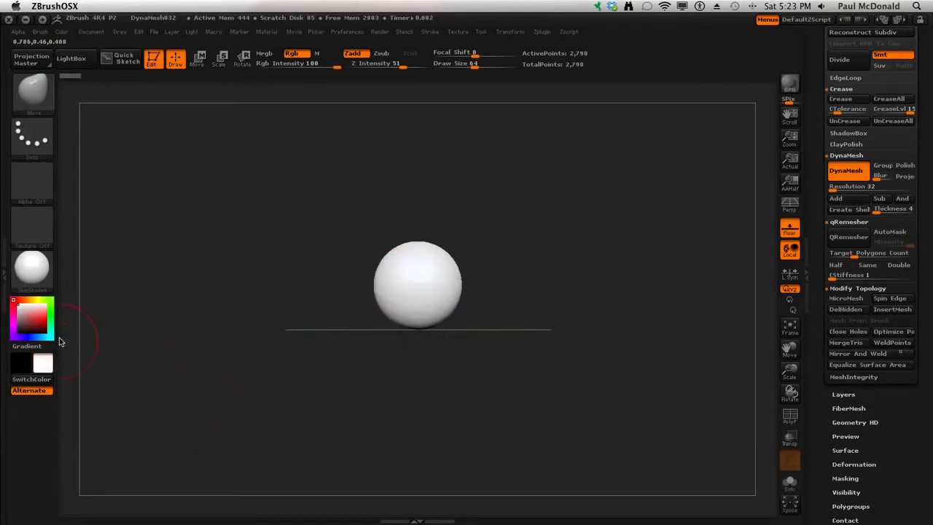
left_click(39, 268)
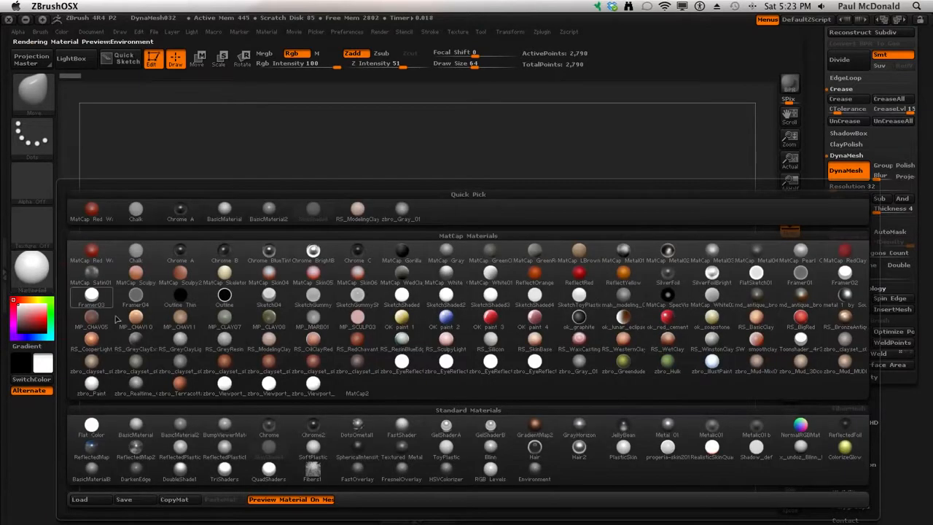
left_click(136, 426)
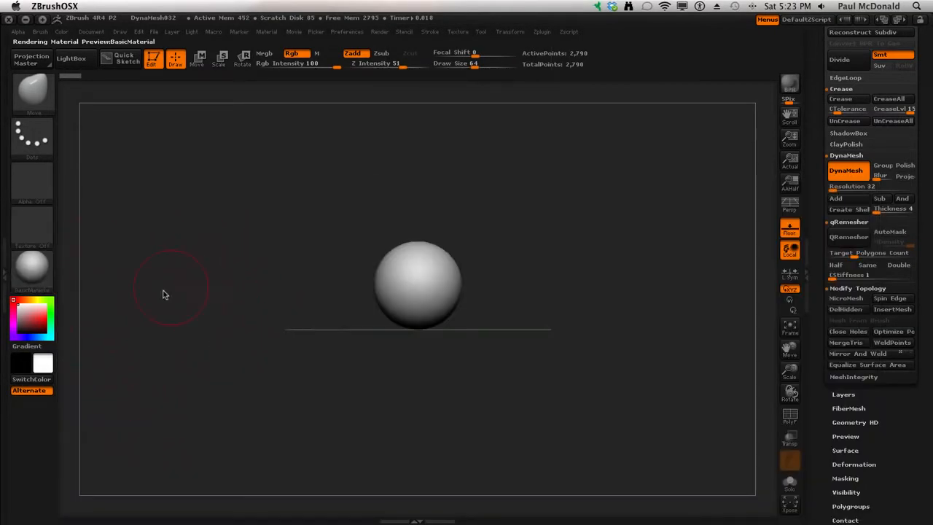
left_click_drag(173, 251, 161, 222, "alt")
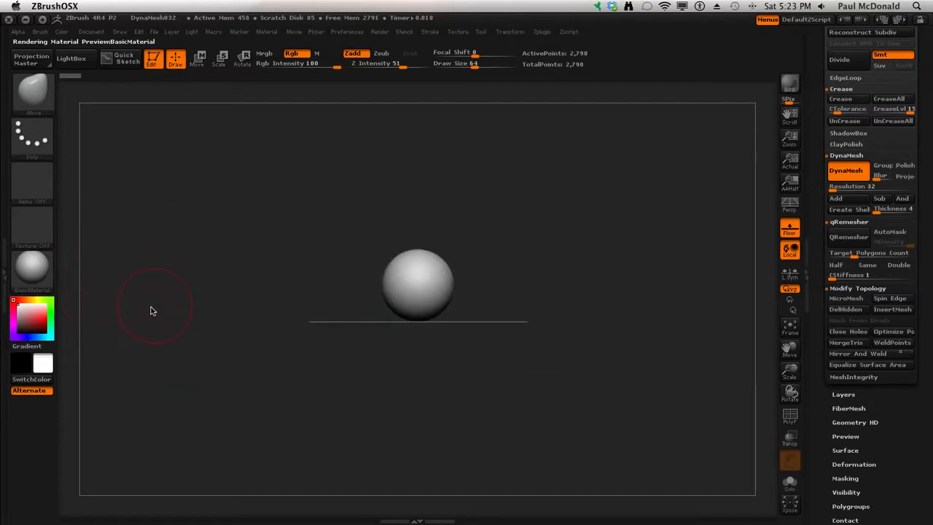
left_click_drag(29, 311, 14, 299)
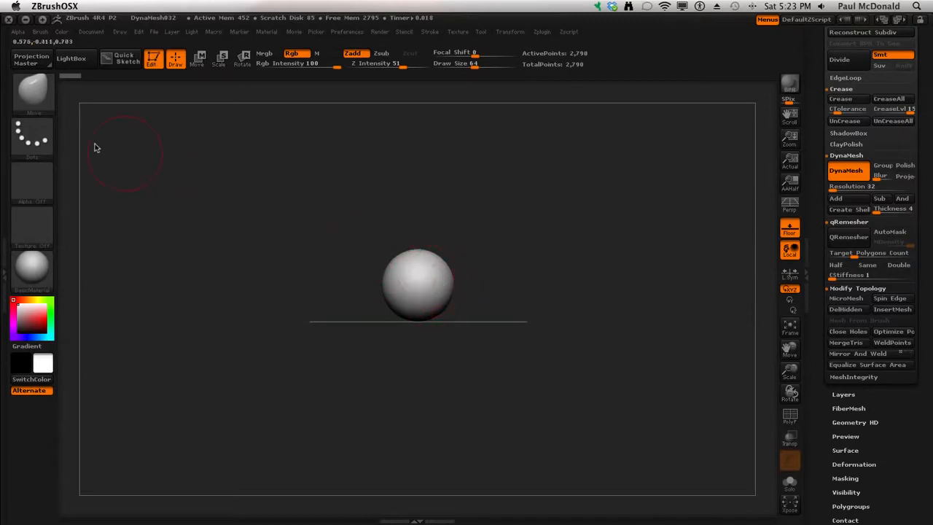
Check that symmetry is activated on the X axis for the sphere
left_click_drag(537, 258, 540, 318, "alt")
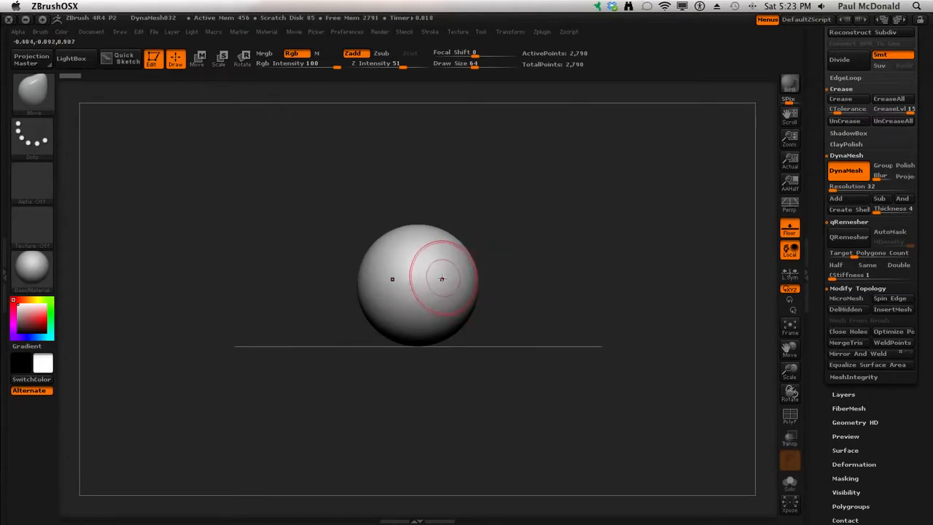
left_click(509, 32)
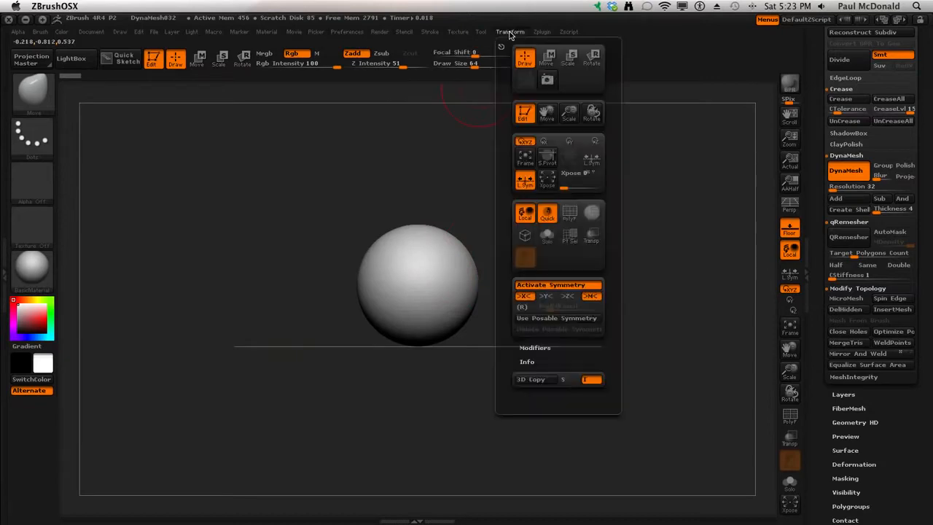
left_click(550, 287)
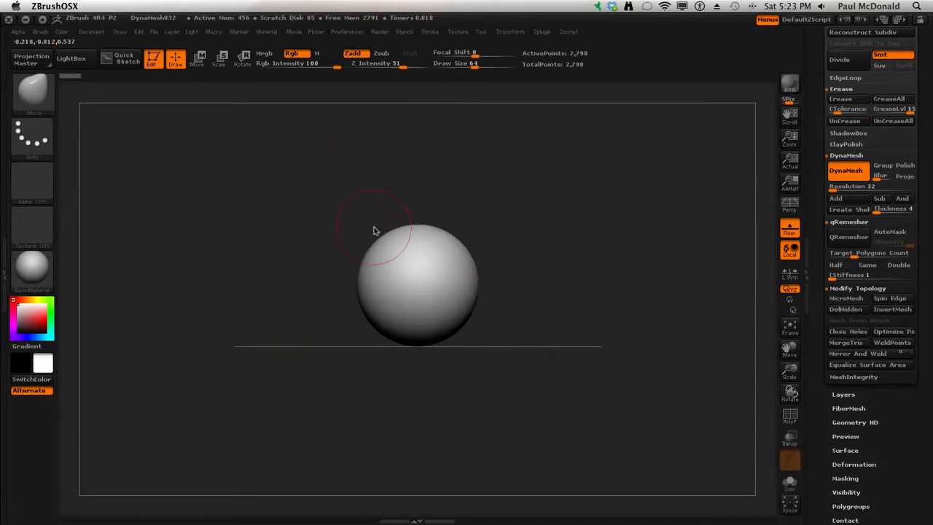
Stretch the sphere's underside downward and flatten its back with the Move brush to make a slim, tapered form in side view
left_click_drag(241, 227, 226, 198, "alt")
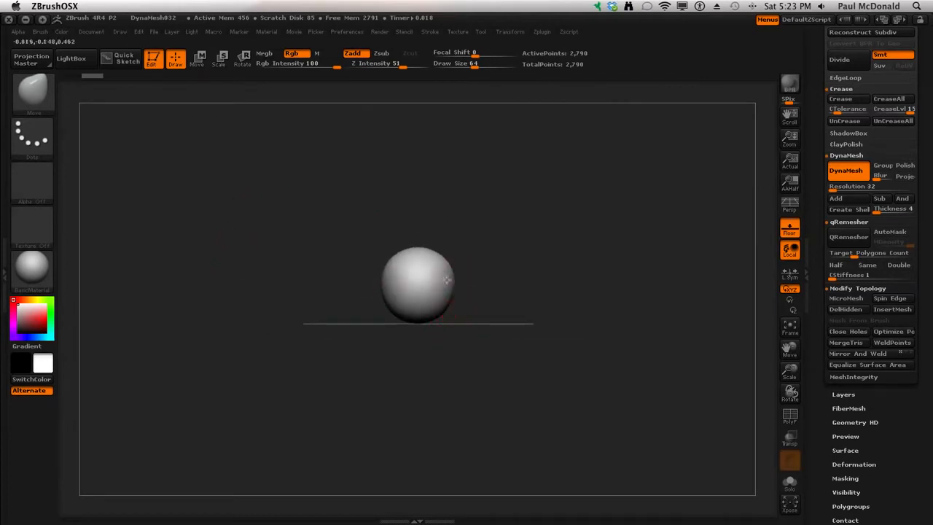
mouse_move(421, 318)
left_mouse_down()
mouse_move(427, 340)
mouse_move(443, 333)
mouse_move(457, 350)
mouse_move(484, 396)
mouse_move(450, 404)
left_mouse_up()
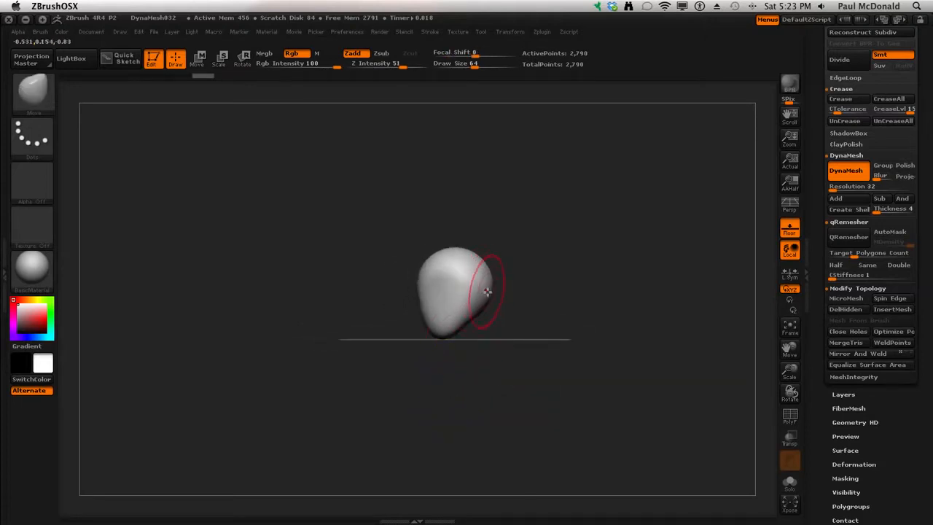
mouse_move(487, 291)
left_mouse_down()
mouse_move(466, 283)
mouse_move(458, 328)
left_mouse_up()
left_click_drag(449, 330, 452, 365)
left_click_drag(476, 311, 470, 307)
mouse_move(481, 278)
left_mouse_down()
mouse_move(463, 267)
mouse_move(464, 298)
left_mouse_up()
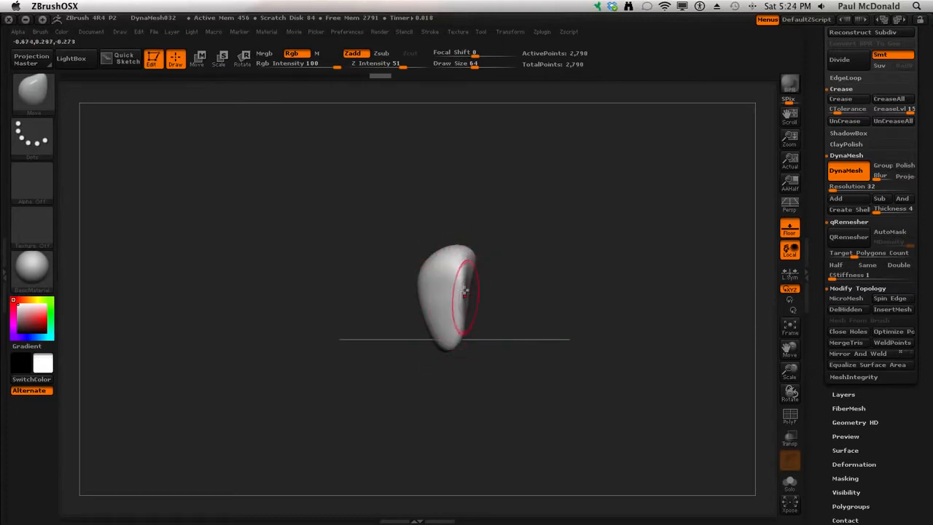
left_click_drag(454, 258, 460, 260)
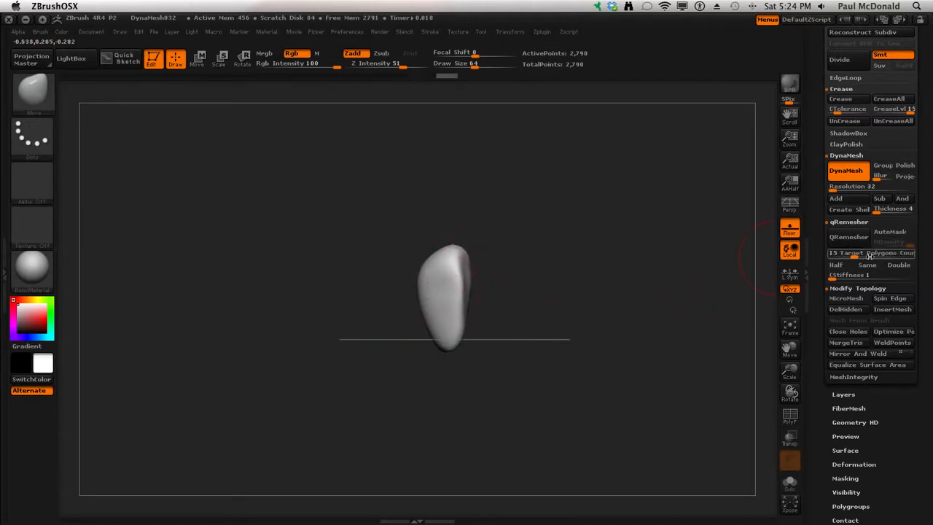
Extend the form's lower tip, pull its upper corners outward and push in its sides symmetrically from the front
left_click_drag(546, 328, 571, 344)
left_click_drag(462, 343, 464, 367)
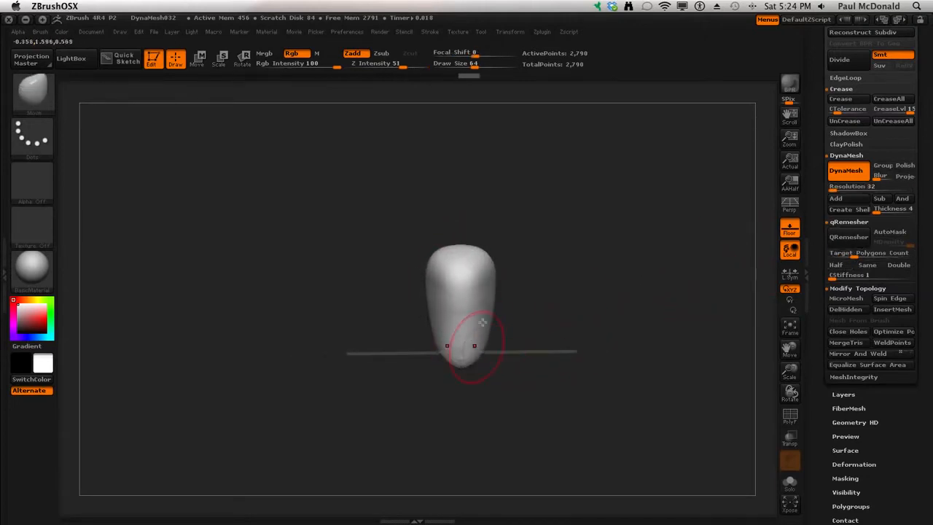
left_click_drag(492, 302, 488, 299)
left_click_drag(487, 268, 494, 250)
left_click_drag(492, 288, 488, 306)
Reshape the middle of the form's side and back with the Move brush, leaving a bulge at the lower back
left_click_drag(541, 346, 493, 339)
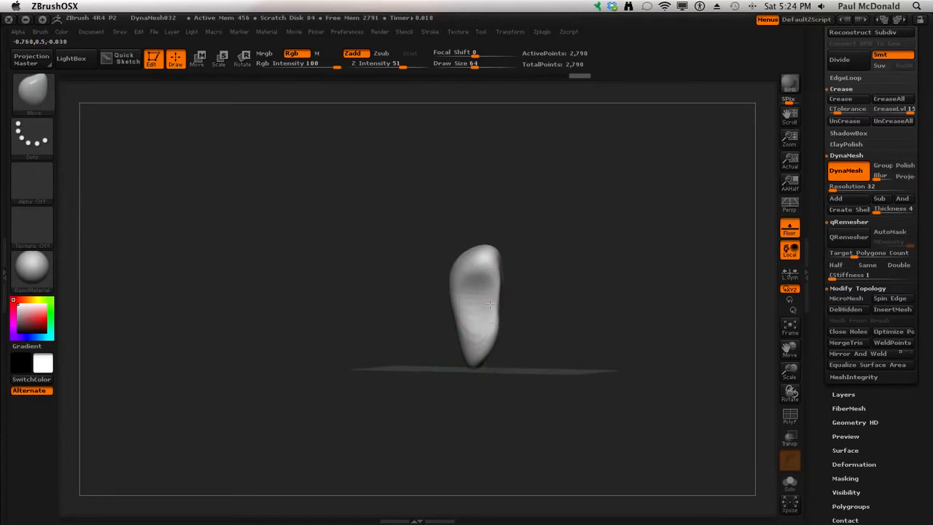
left_click_drag(494, 303, 481, 331)
left_click_drag(531, 363, 501, 350)
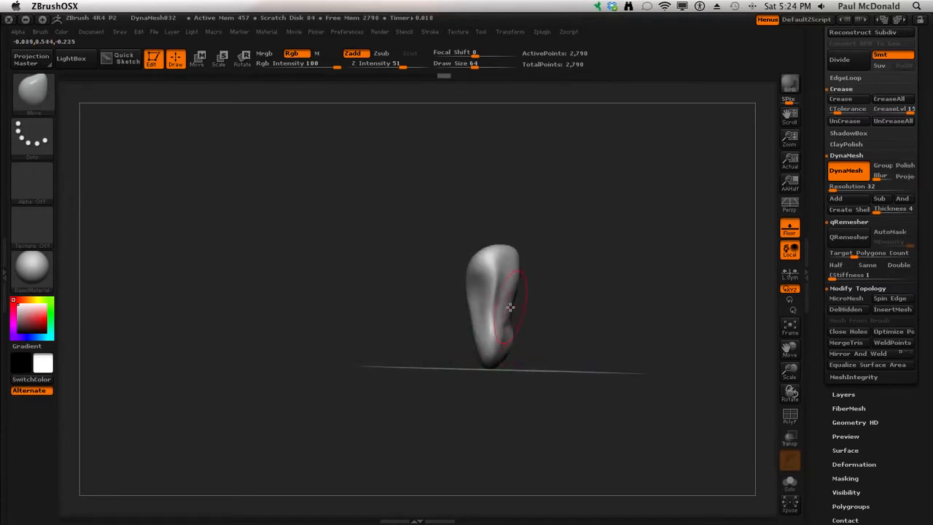
left_click_drag(510, 309, 507, 300)
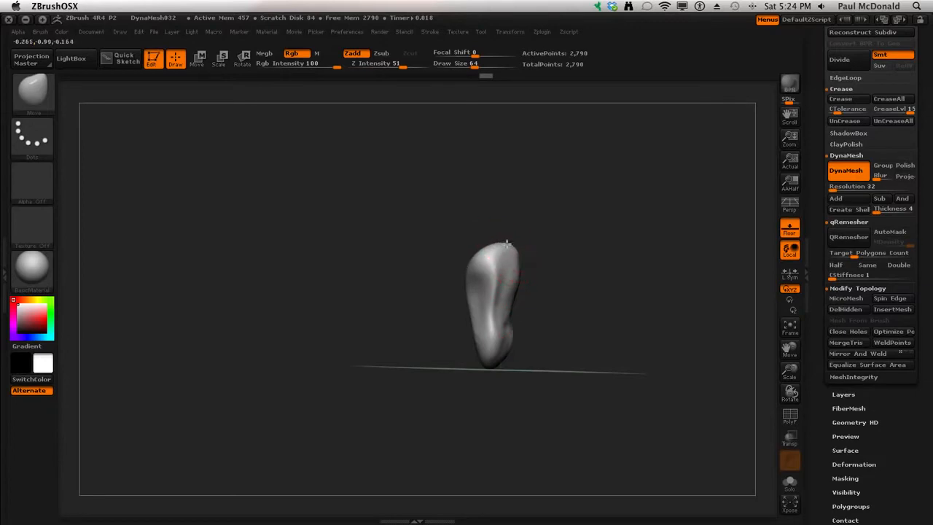
Smooth the creases along the form's sides and lower half, and adjust its bottom end
left_click_drag(433, 301, 323, 306)
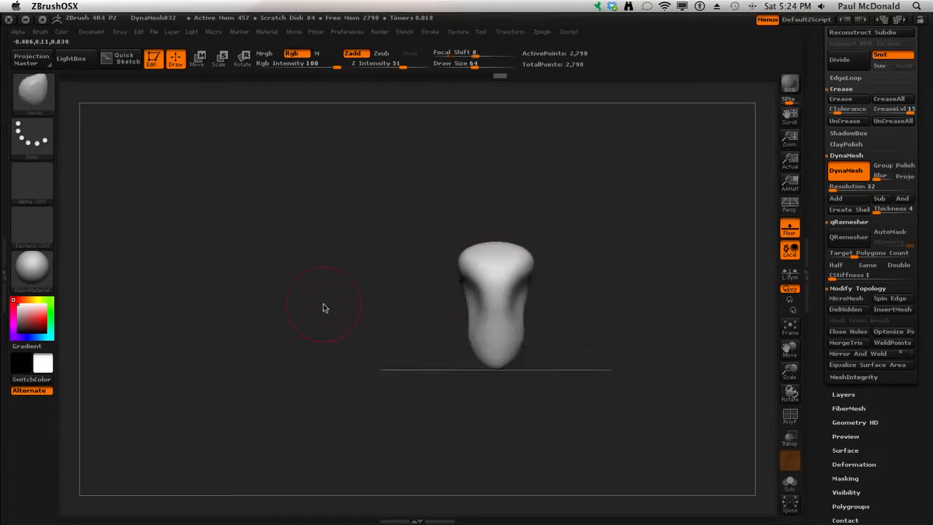
mouse_move(288, 253)
left_mouse_down("alt")
mouse_move(304, 327)
mouse_move(287, 330)
mouse_move(254, 312)
mouse_move(217, 269)
left_mouse_up("alt")
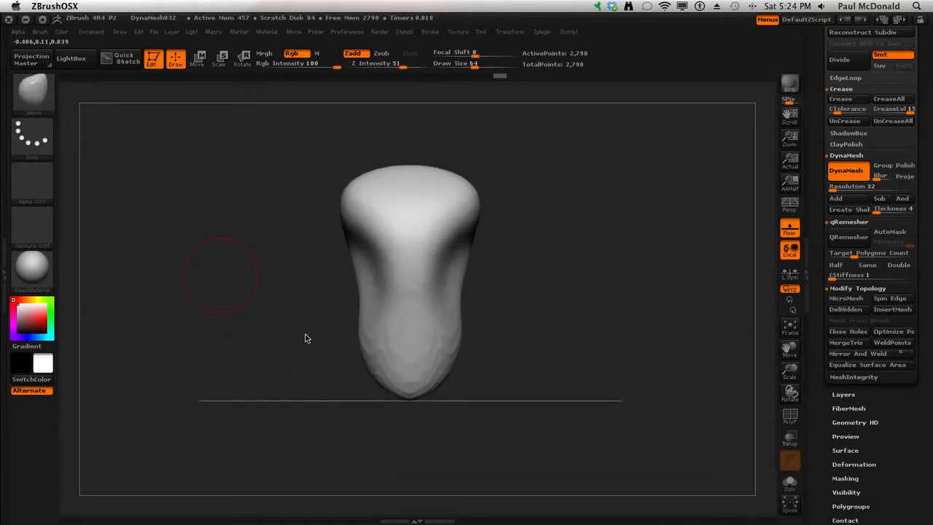
mouse_move(383, 318)
left_mouse_down("shift")
mouse_move(386, 339)
mouse_move(414, 355)
left_mouse_up("shift")
mouse_move(446, 236)
left_mouse_down()
mouse_move(450, 333)
mouse_move(447, 306)
left_mouse_up()
left_click_drag(460, 258, 458, 267)
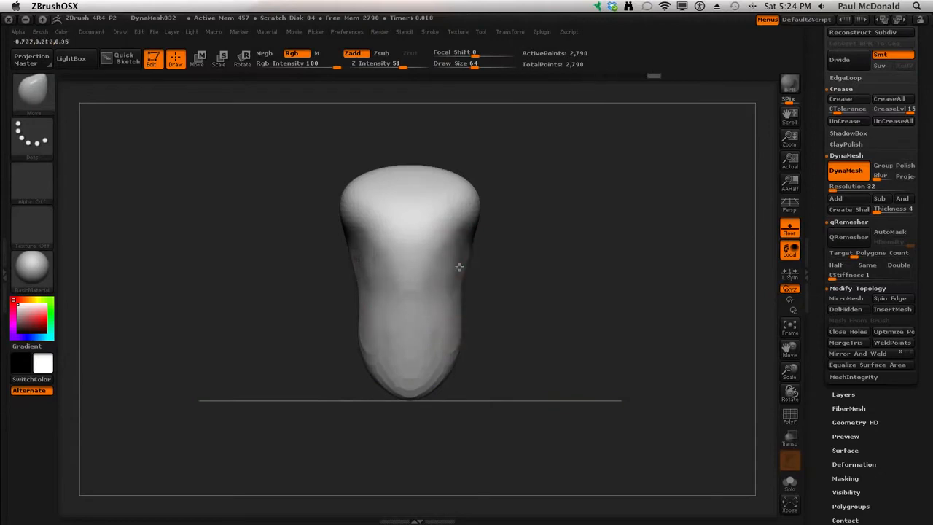
mouse_move(440, 380)
left_mouse_down()
mouse_move(445, 396)
mouse_move(430, 393)
left_mouse_up()
left_click_drag(261, 331, 289, 247, "alt")
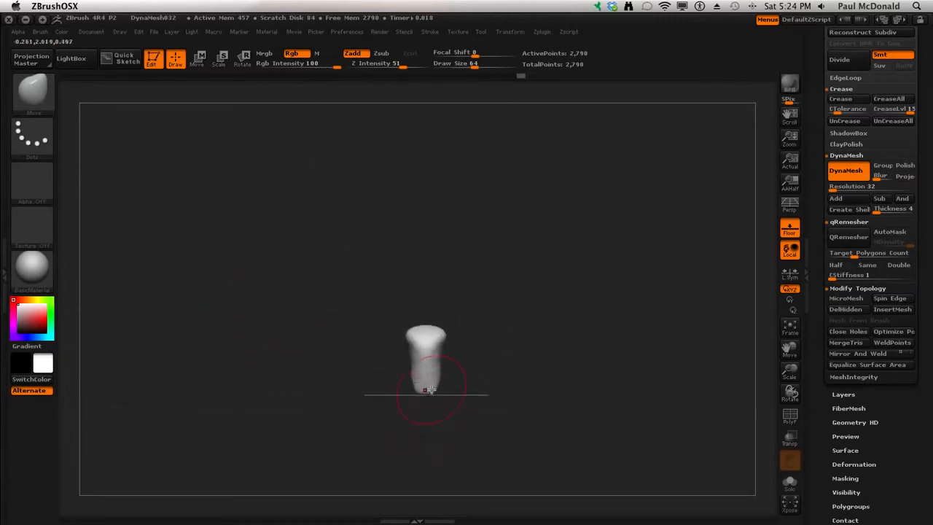
Pull the form's bottom tip down, widen its upper corners symmetrically and raise the middle of its top with the Move brush
left_click_drag(428, 398, 428, 409)
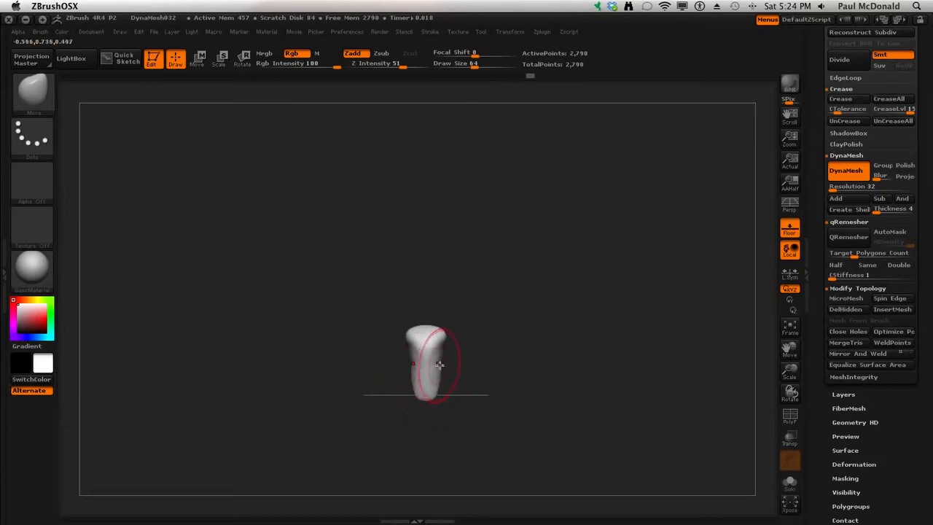
left_click_drag(438, 365, 443, 367)
left_click_drag(218, 247, 261, 395, "alt")
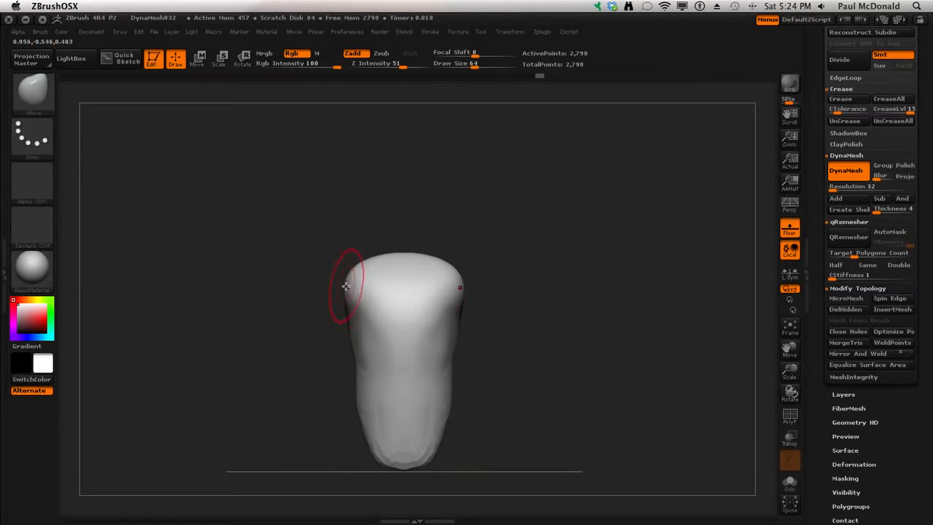
left_click_drag(345, 287, 333, 277)
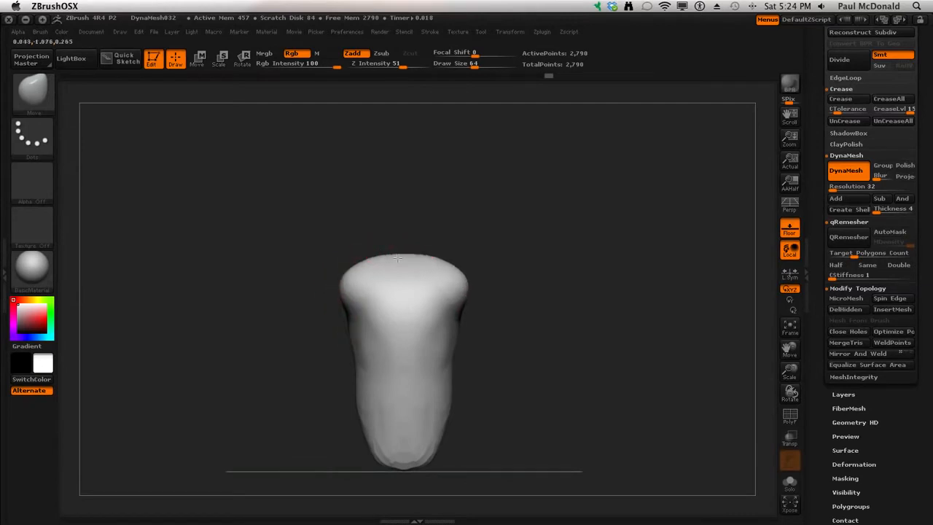
left_click_drag(397, 258, 398, 248)
left_click_drag(351, 343, 352, 347)
left_click_drag(256, 399, 384, 376)
Show the wireframe, set the DynaMesh Blur to 0 and remesh the form at resolution 32
left_click(790, 415)
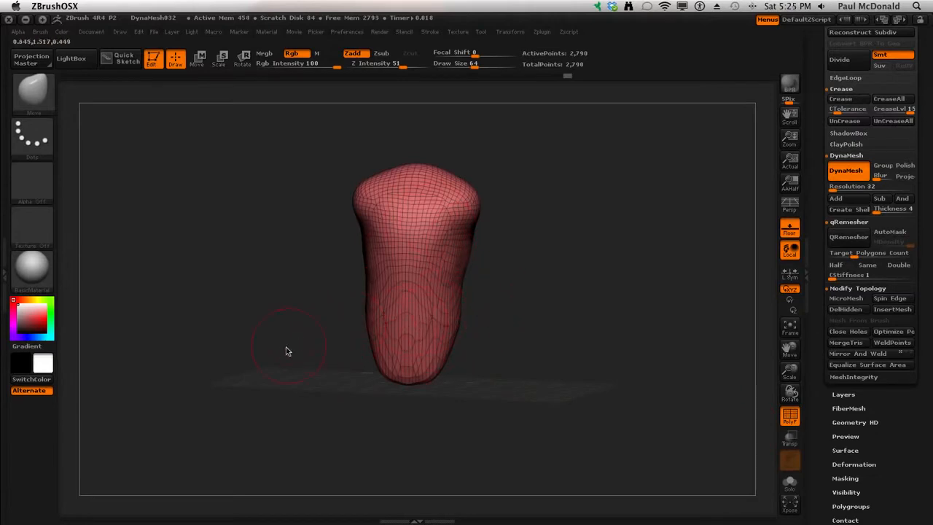
left_click_drag(262, 356, 357, 406)
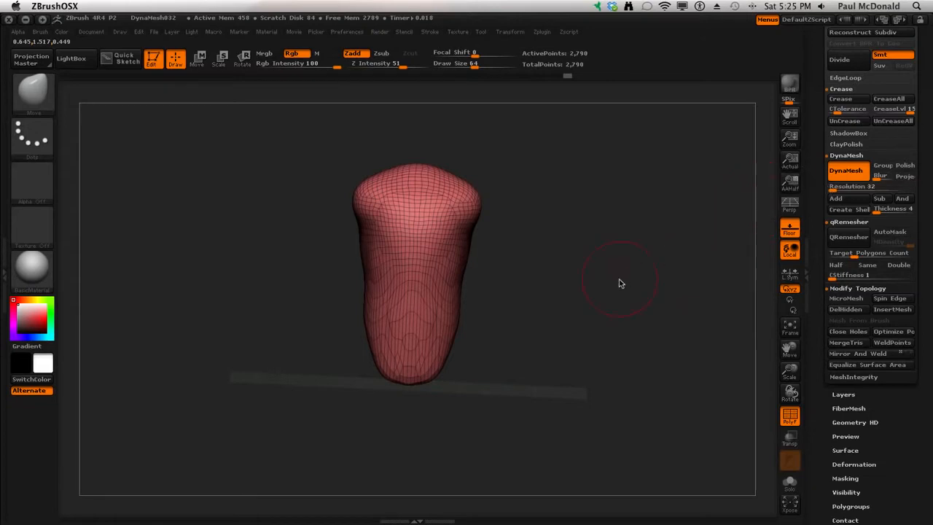
left_click_drag(615, 226, 605, 261)
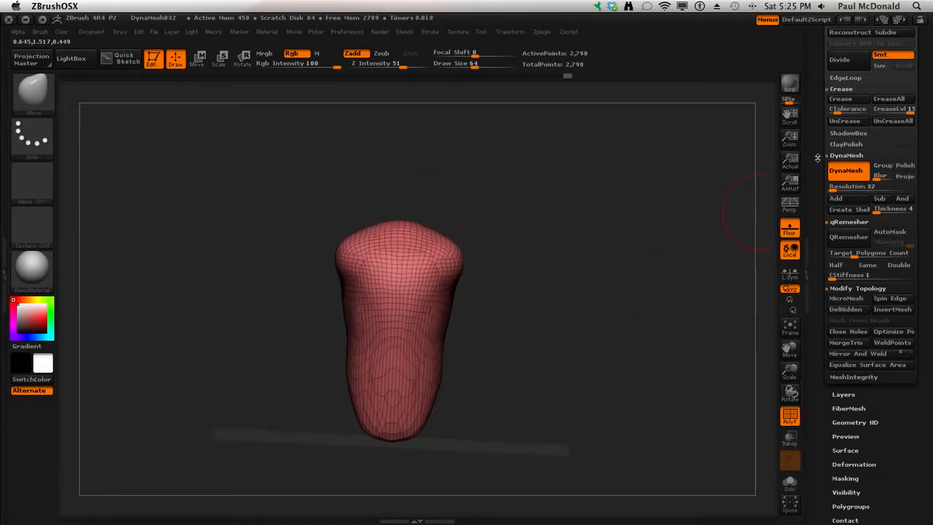
scroll(817, 158, "up", 2)
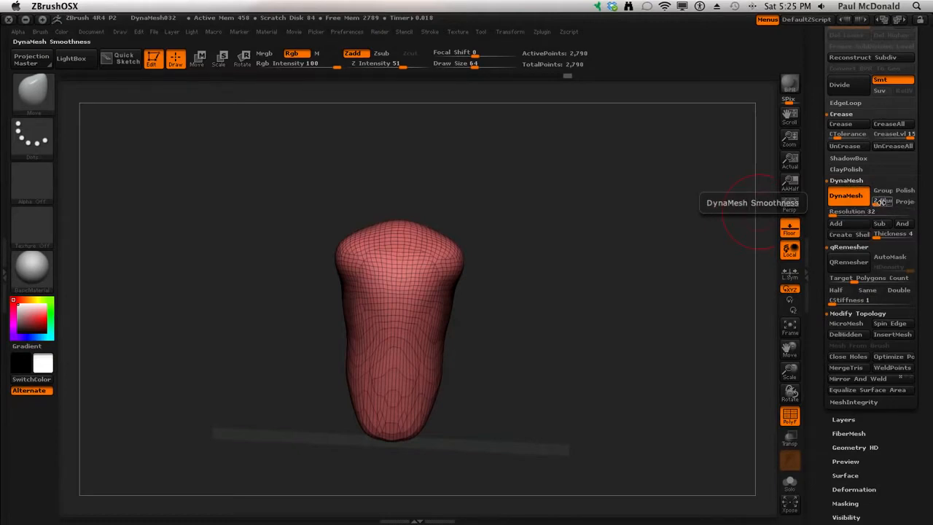
left_click(877, 202)
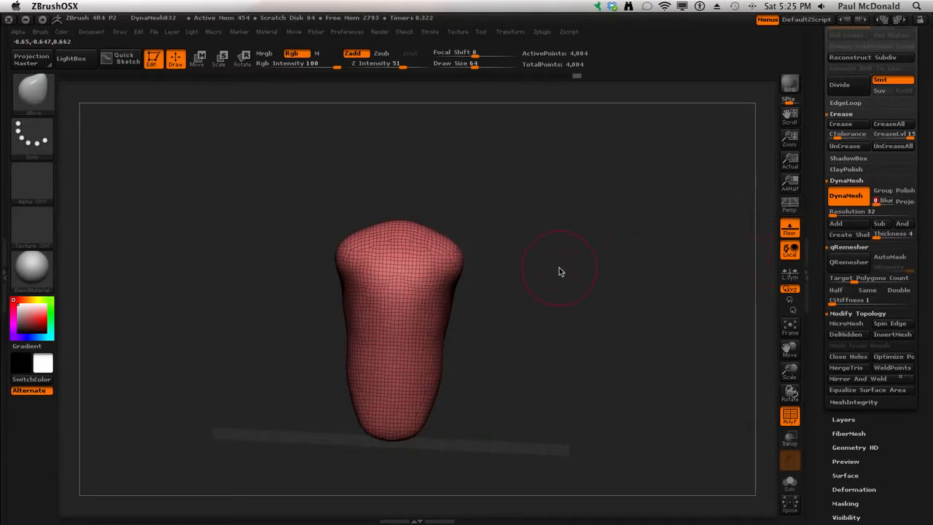
left_click_drag(529, 185, 572, 310, "ctrl")
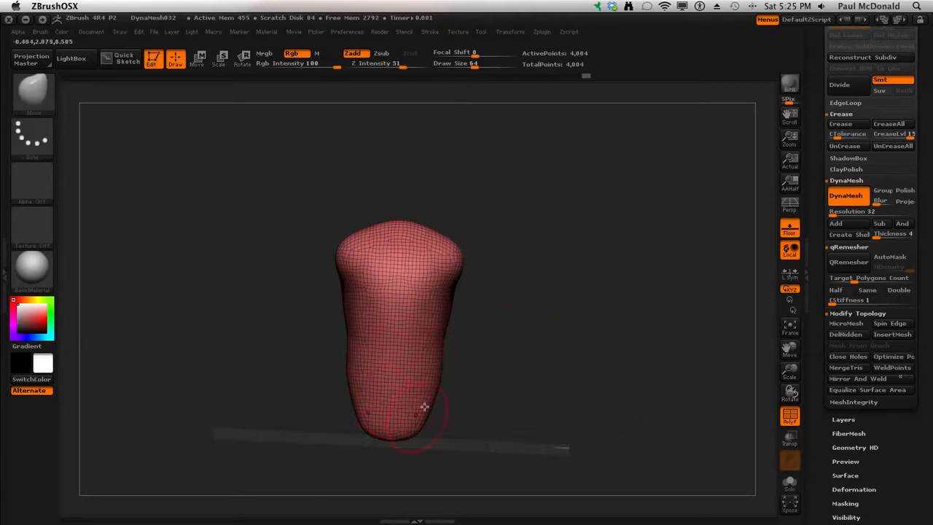
Undo and restore the remesh to compare the polygon grid before and after it
mouse_move(604, 338)
left_mouse_down()
mouse_move(547, 319)
mouse_move(618, 327)
mouse_move(599, 323)
left_mouse_up()
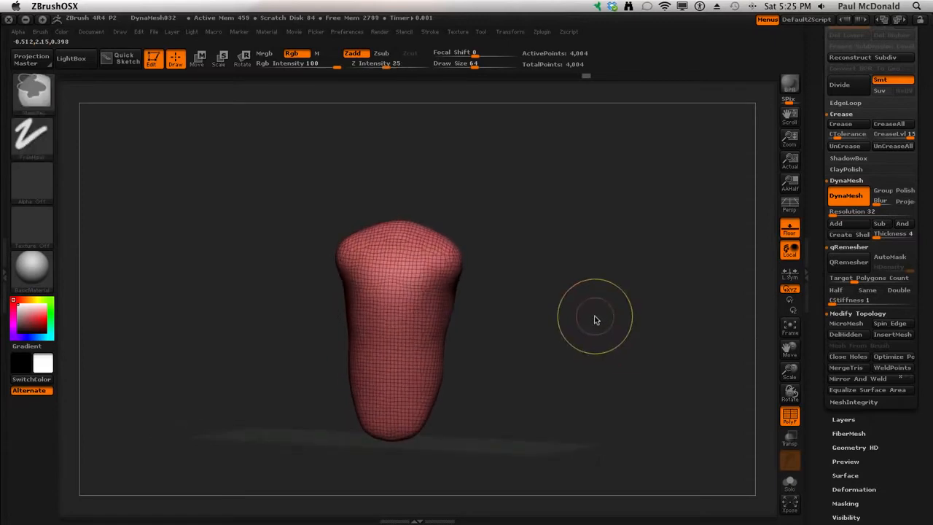
left_click(594, 321, "ctrl")
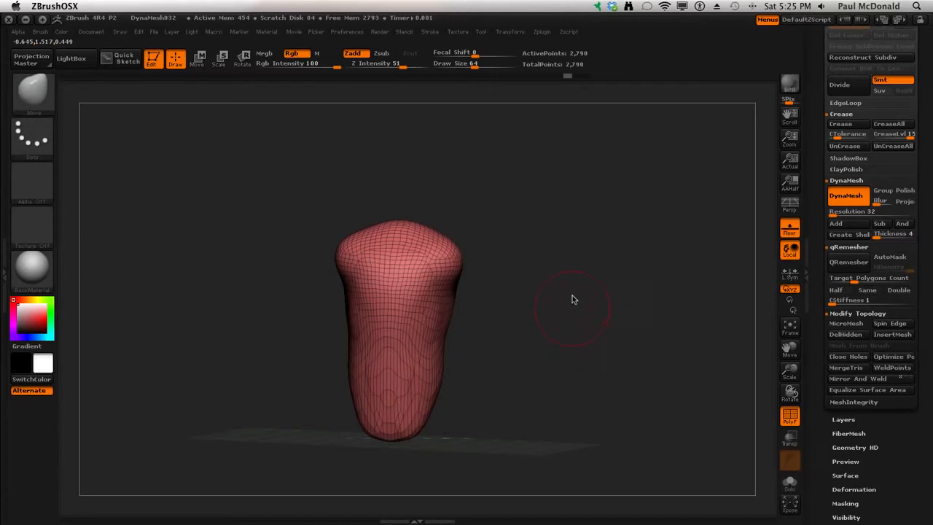
key("ctrl+z")
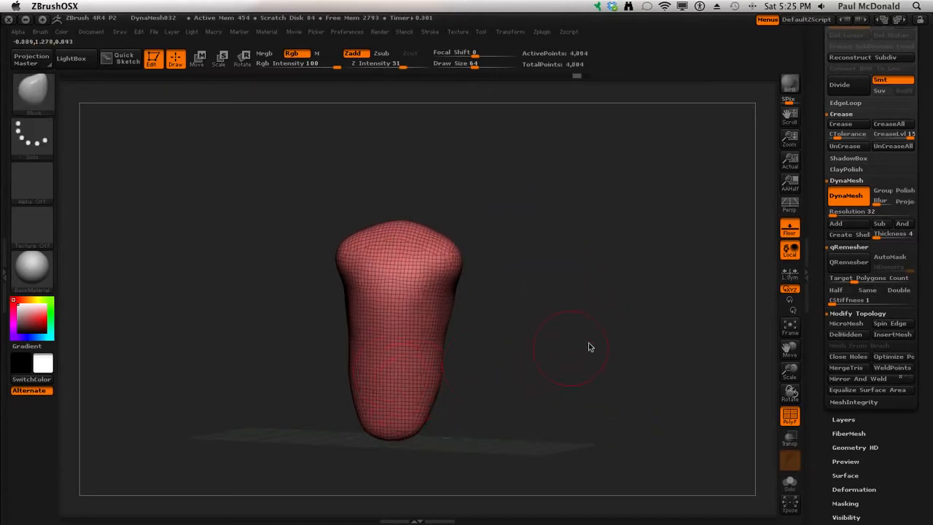
mouse_move(590, 348)
left_mouse_down()
mouse_move(546, 329)
mouse_move(604, 335)
left_mouse_up()
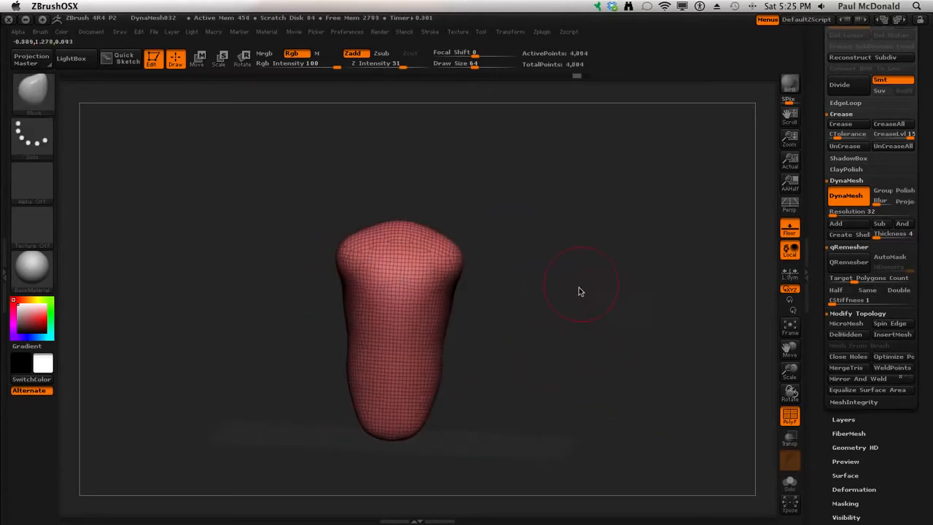
mouse_move(577, 280)
left_mouse_down()
mouse_move(589, 254)
mouse_move(571, 298)
left_mouse_up()
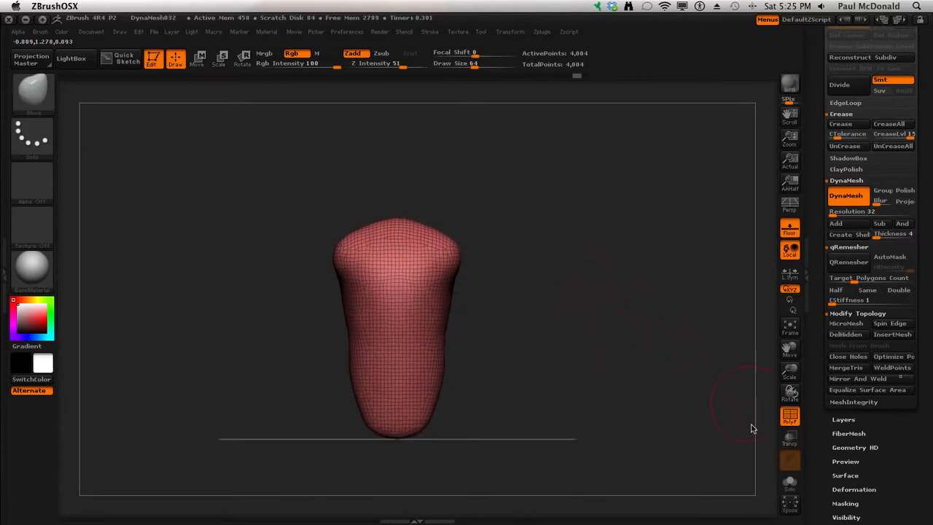
Hide the wireframe on the remeshed form
left_click(790, 415)
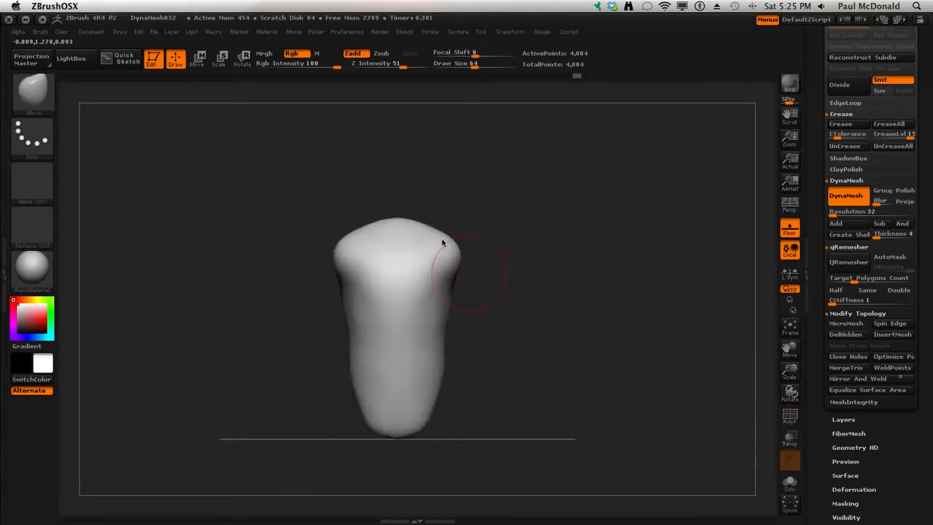
left_click_drag(600, 345, 605, 321)
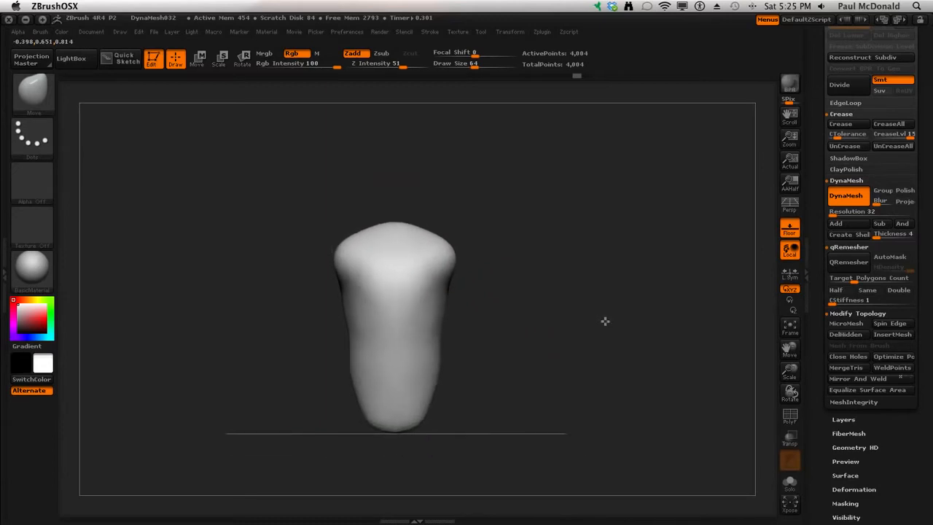
left_click_drag(644, 275, 541, 252)
left_click(336, 193)
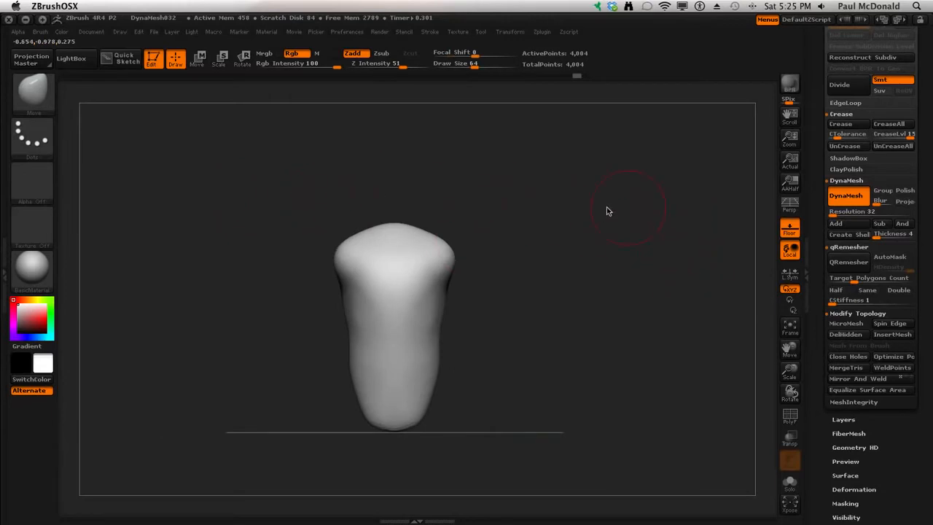
Insert a cylinder into the middle of the form's top as a neck, using the InsertCylinder brush
mouse_move(37, 98)
key("b")
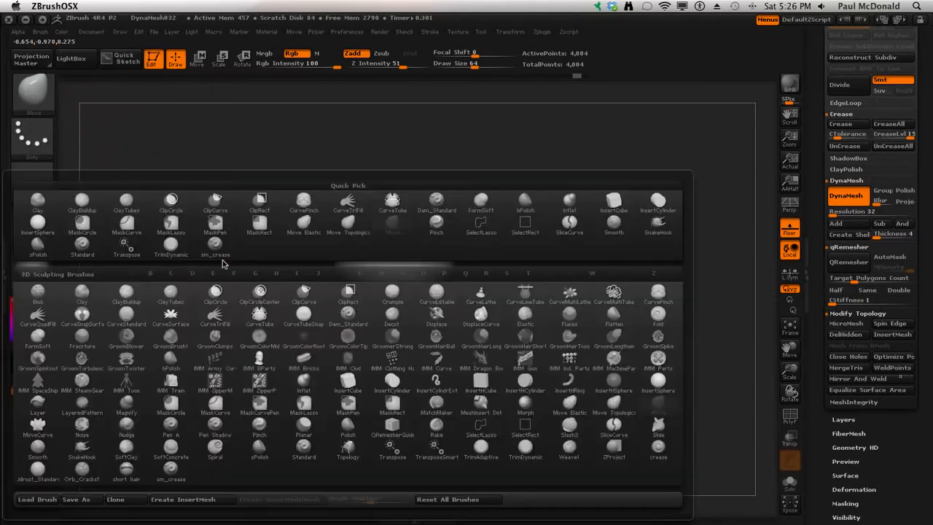
key("i")
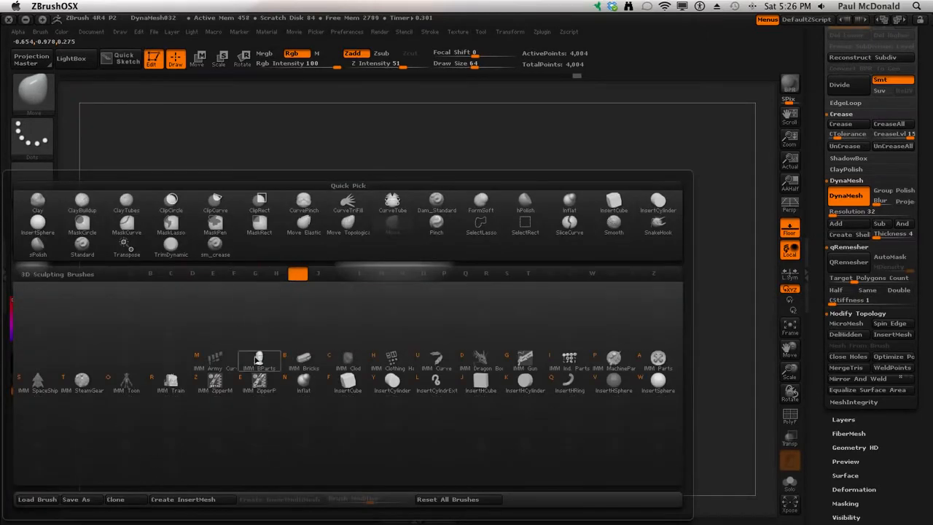
mouse_move(258, 358)
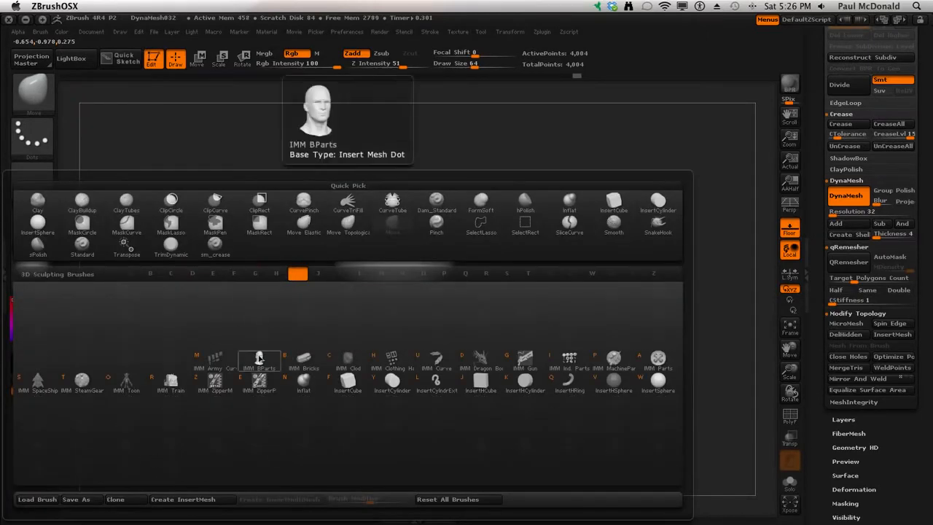
left_click(392, 381)
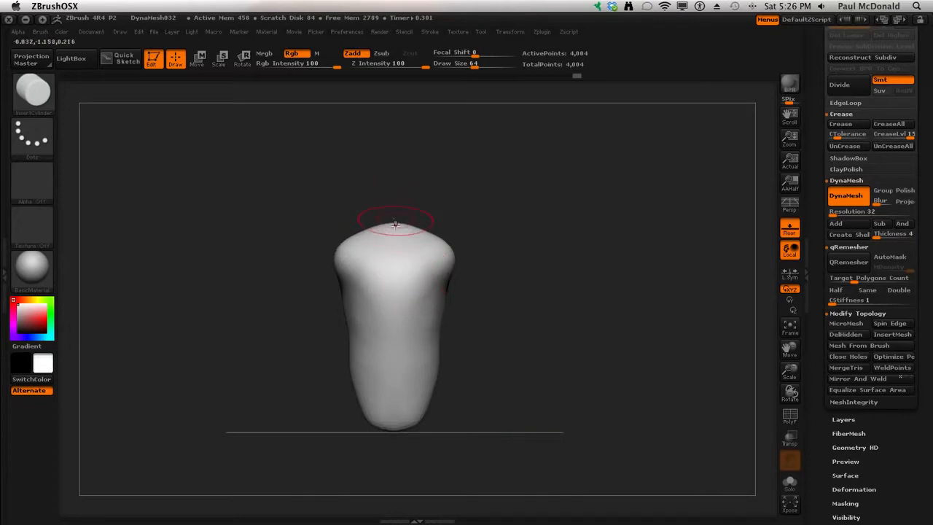
key("ctrl+z")
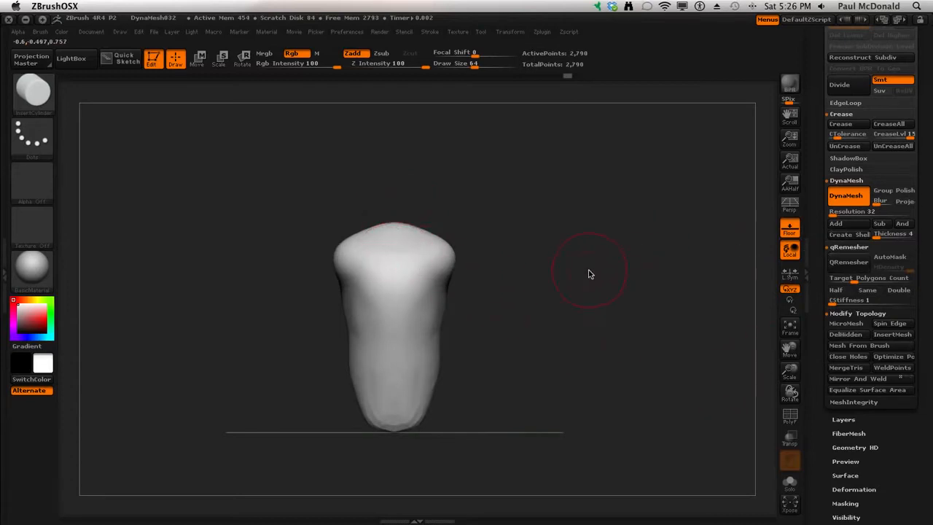
key("ctrl+shift+z")
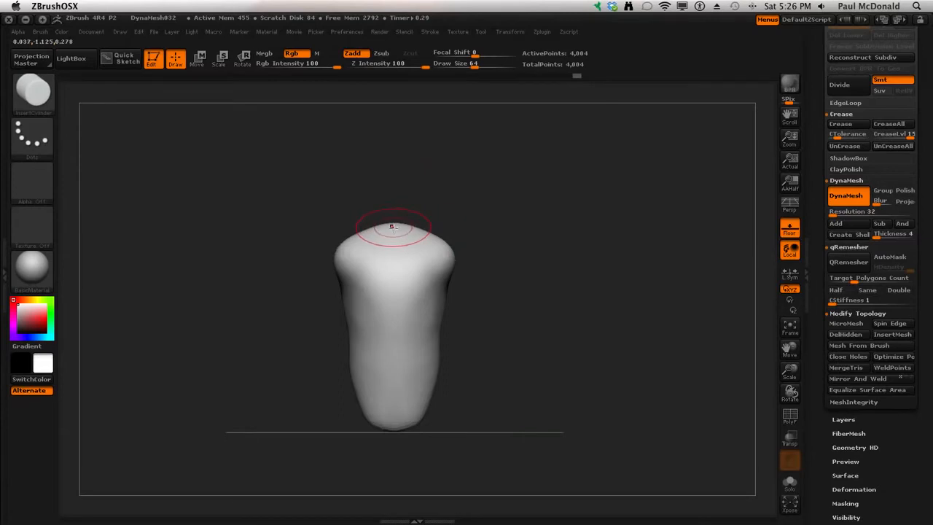
mouse_move(391, 227)
left_mouse_down()
mouse_move(399, 167)
mouse_move(391, 206)
left_mouse_up()
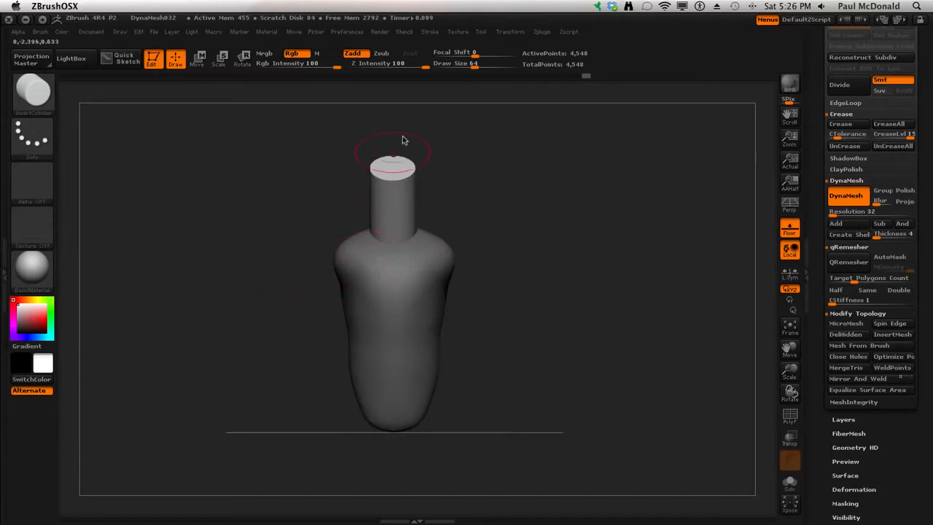
Try inserting a second cylinder into the side of the form, and undo it
mouse_move(254, 334)
left_mouse_down()
mouse_move(194, 329)
mouse_move(220, 335)
left_mouse_up()
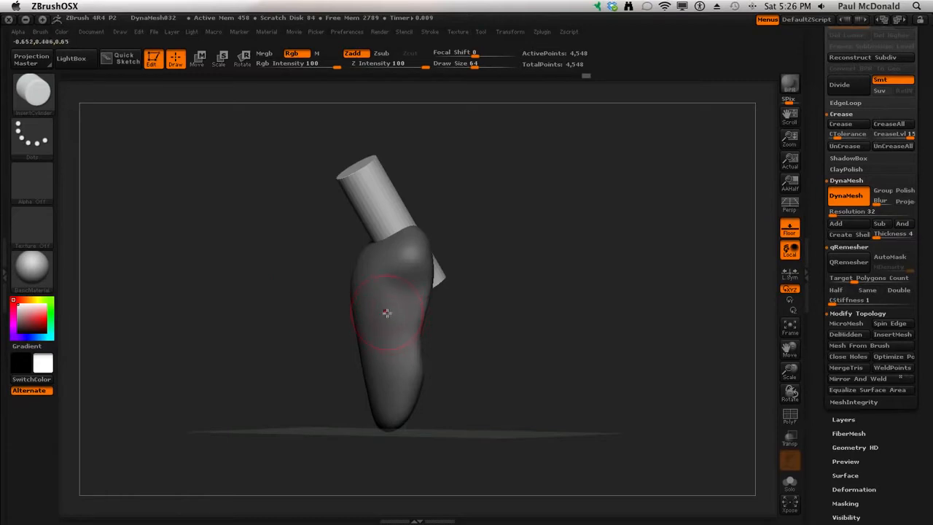
left_click_drag(386, 312, 367, 383)
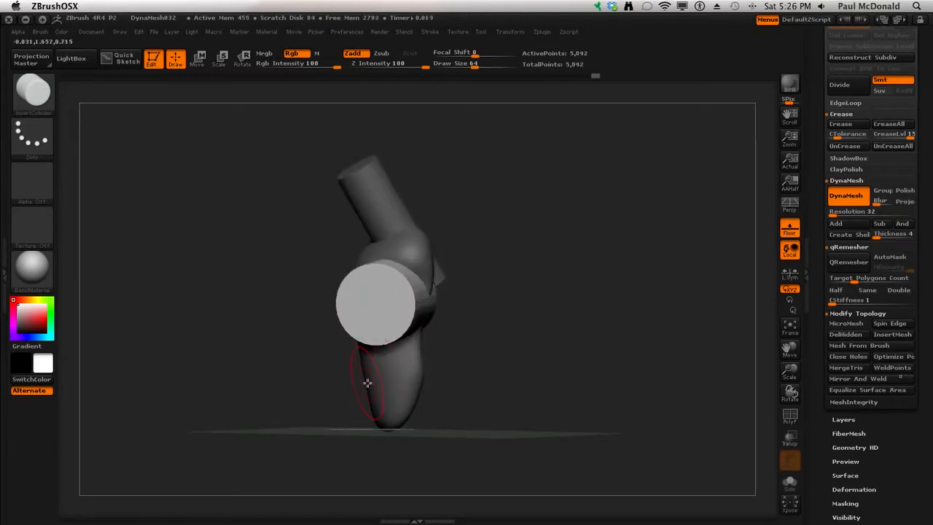
key("ctrl+z")
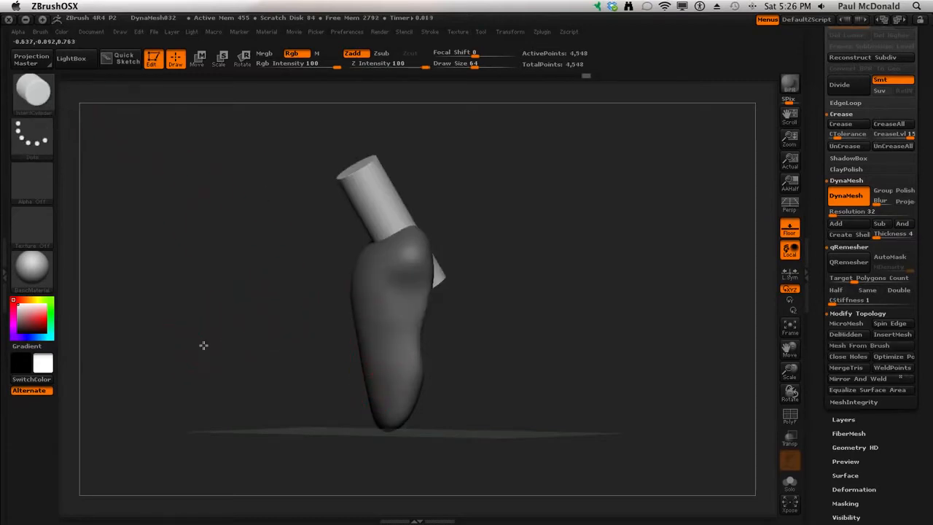
Move the neck cylinder slightly down into the form with a Transpose line in side view
left_click_drag(203, 346, 186, 335)
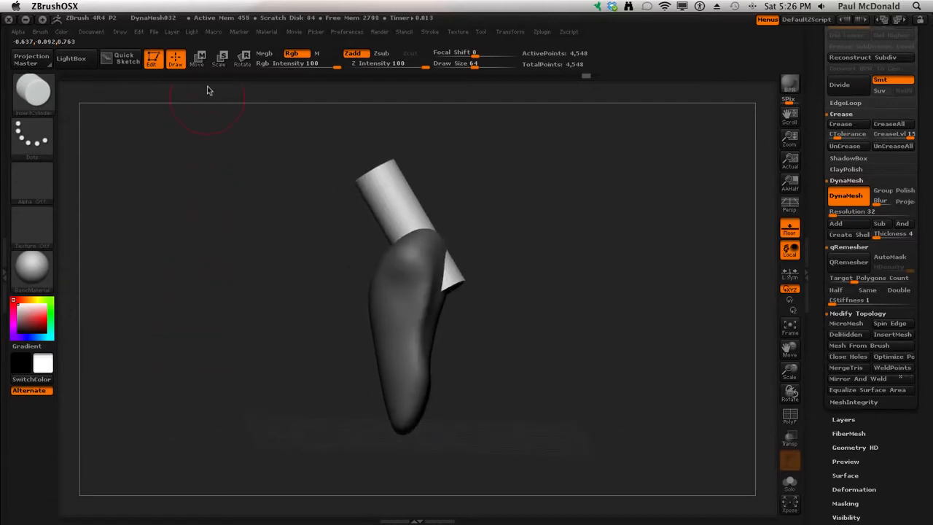
left_click(199, 60)
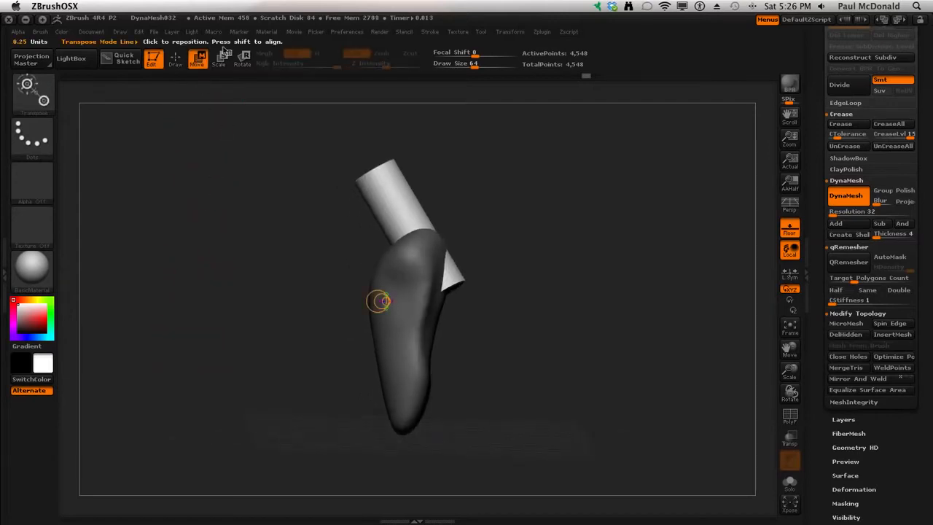
left_click_drag(242, 292, 248, 323)
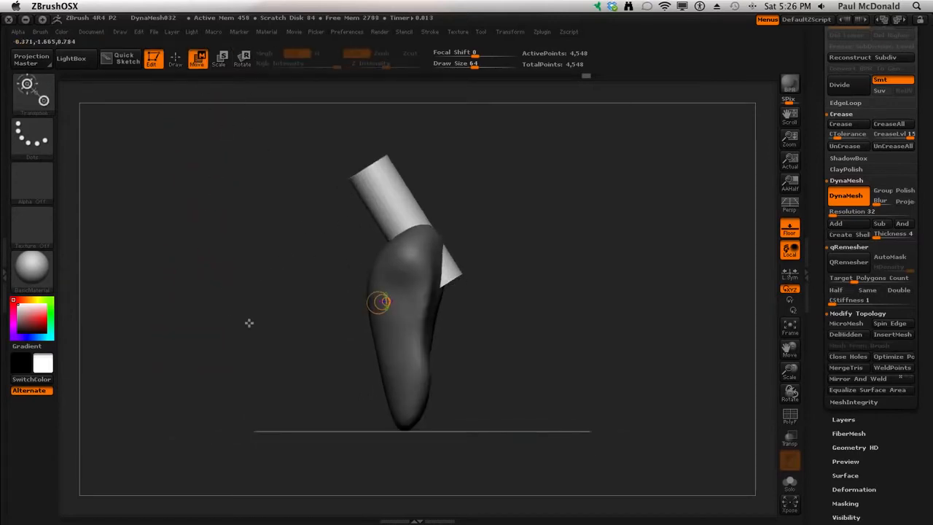
mouse_move(377, 184)
left_mouse_down()
mouse_move(510, 377)
mouse_move(550, 354)
left_mouse_up()
mouse_move(461, 265)
left_mouse_down()
mouse_move(442, 250)
mouse_move(450, 277)
left_mouse_up()
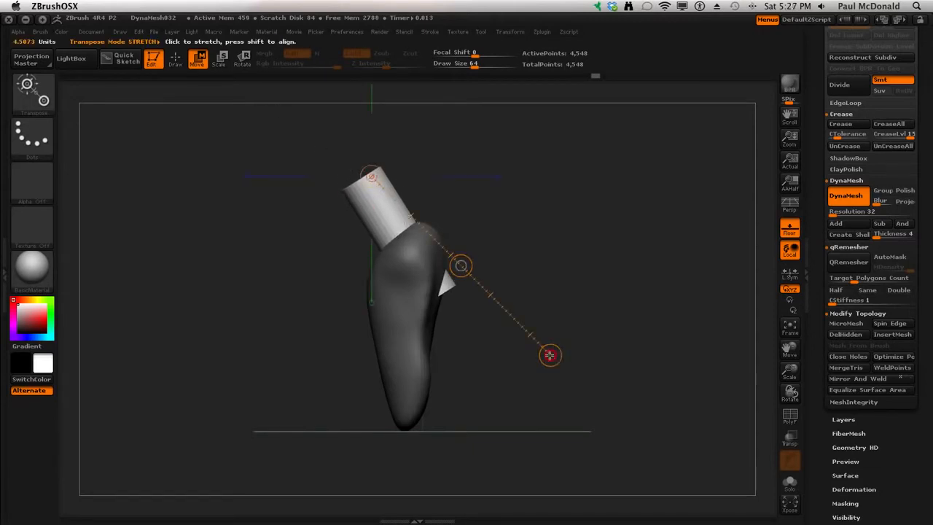
Shorten the neck cylinder along its axis with a new Transpose line, drawing its lower end inside the upper back
mouse_move(365, 188)
left_mouse_down()
mouse_move(500, 401)
mouse_move(508, 398)
mouse_move(490, 378)
left_mouse_up()
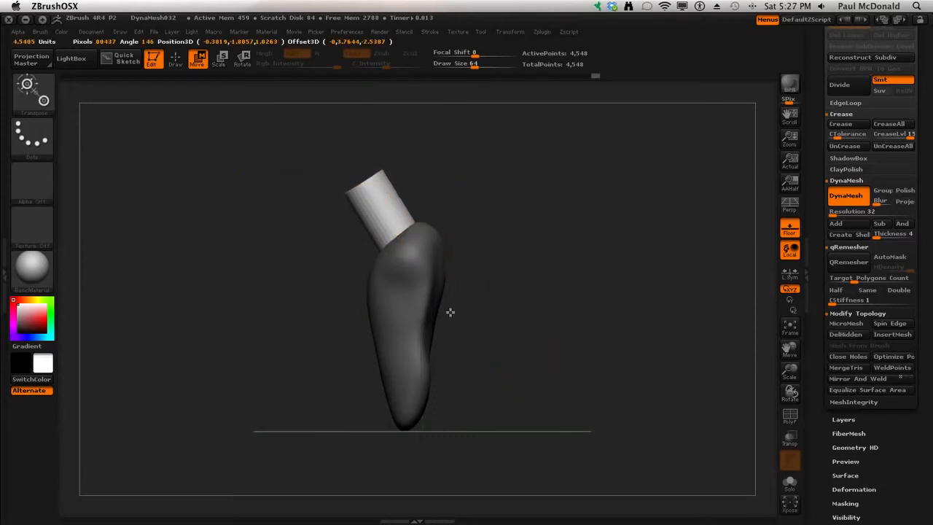
left_click_drag(447, 310, 488, 371)
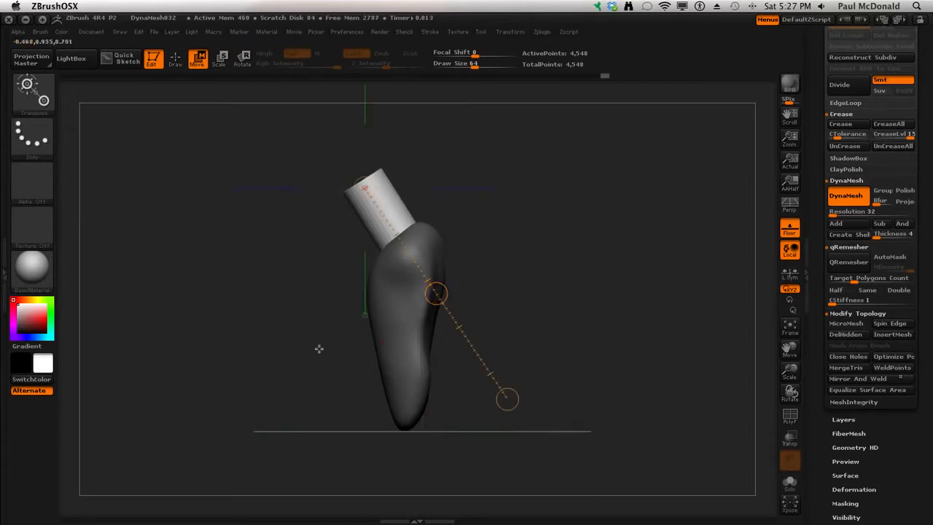
left_click_drag(158, 375, 234, 346)
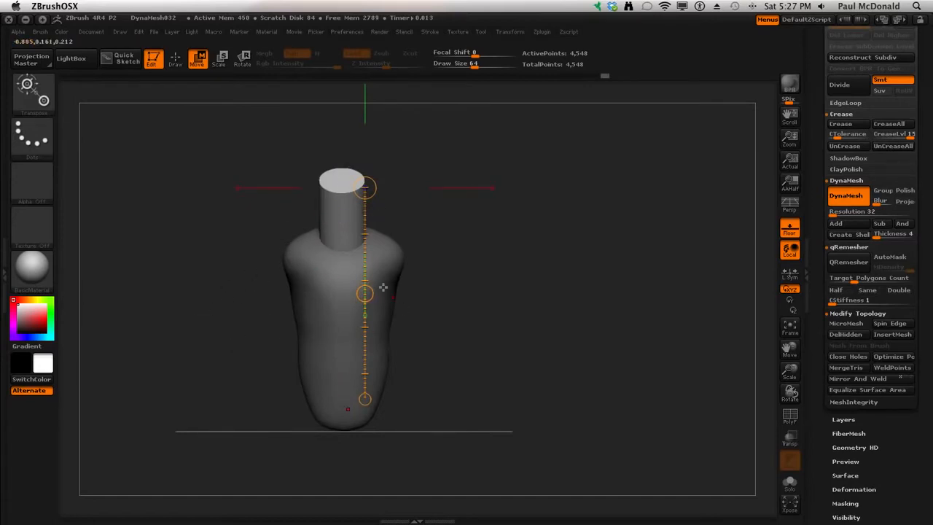
mouse_move(253, 350)
left_mouse_down()
mouse_move(169, 343)
mouse_move(205, 320)
left_mouse_up()
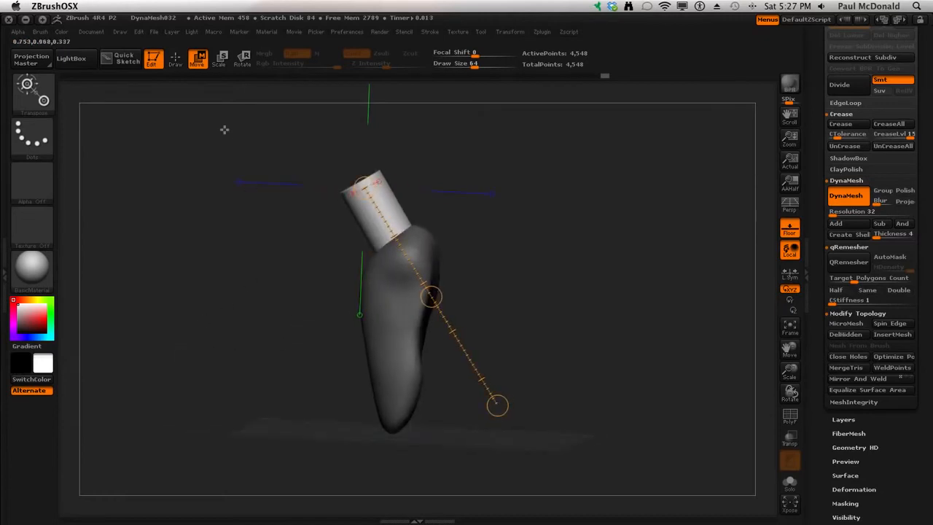
Reposition the Transpose line up along the neck's axis and shorten the neck cylinder a little more
left_click(220, 61)
left_click(242, 63)
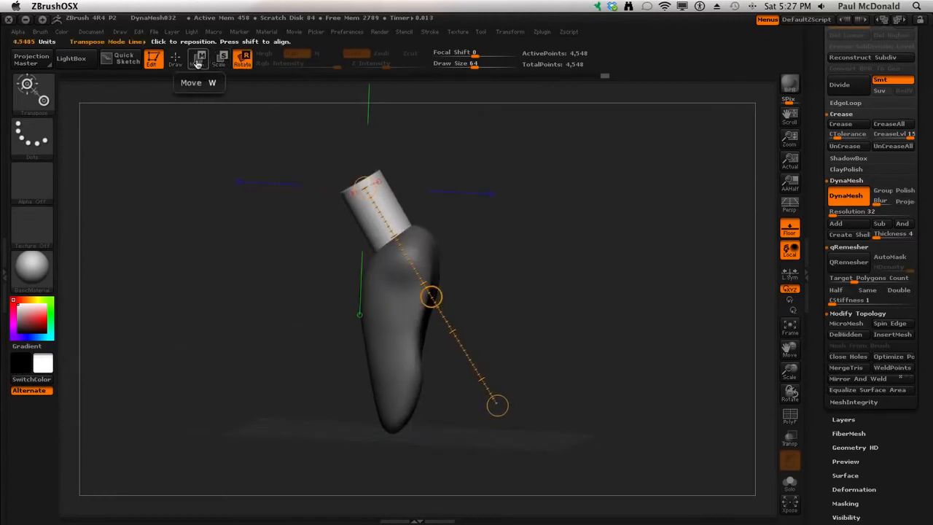
left_click(197, 60)
left_click_drag(368, 212, 345, 175)
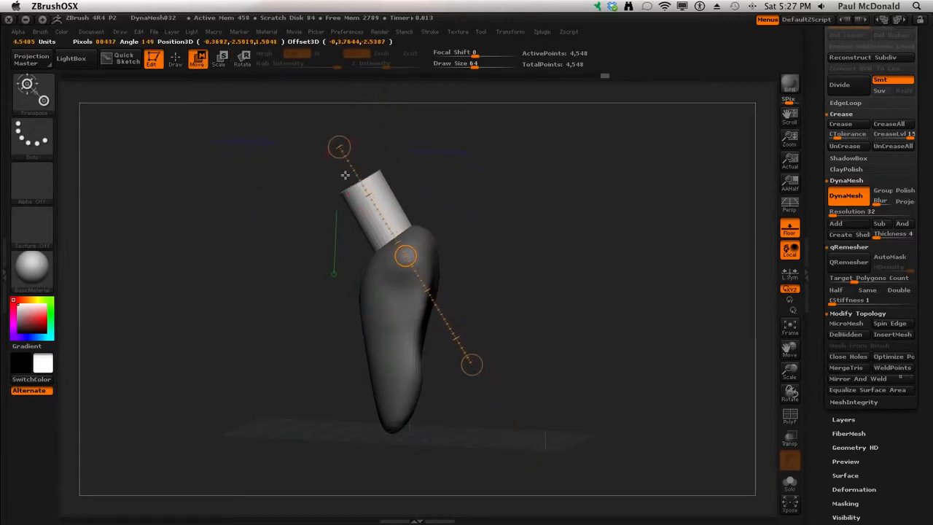
left_click_drag(405, 254, 412, 269)
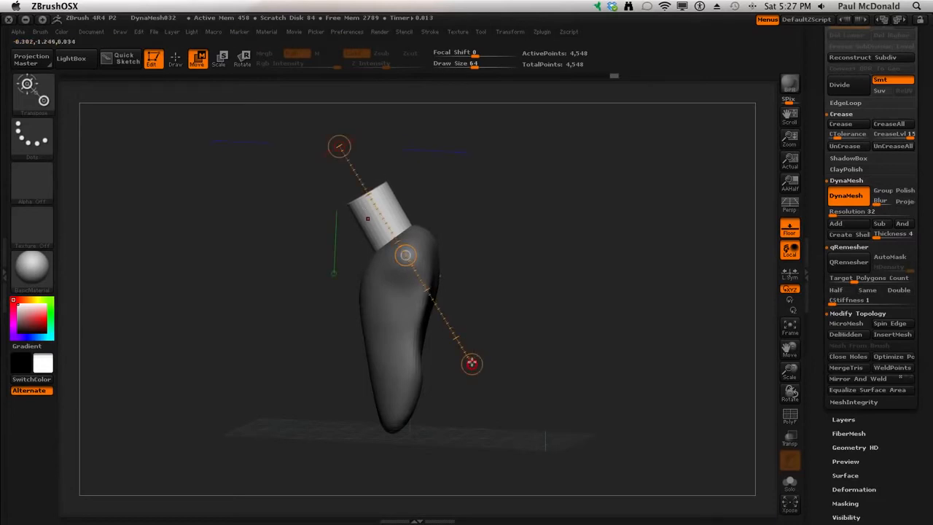
left_click_drag(471, 362, 471, 362)
mouse_move(201, 382)
left_mouse_down()
mouse_move(261, 365)
mouse_move(177, 349)
mouse_move(206, 330)
left_mouse_up()
Clear the mask, remesh the DynaMesh to fuse the neck into the torso, and check the polygon wireframe around the joint
left_click(174, 59)
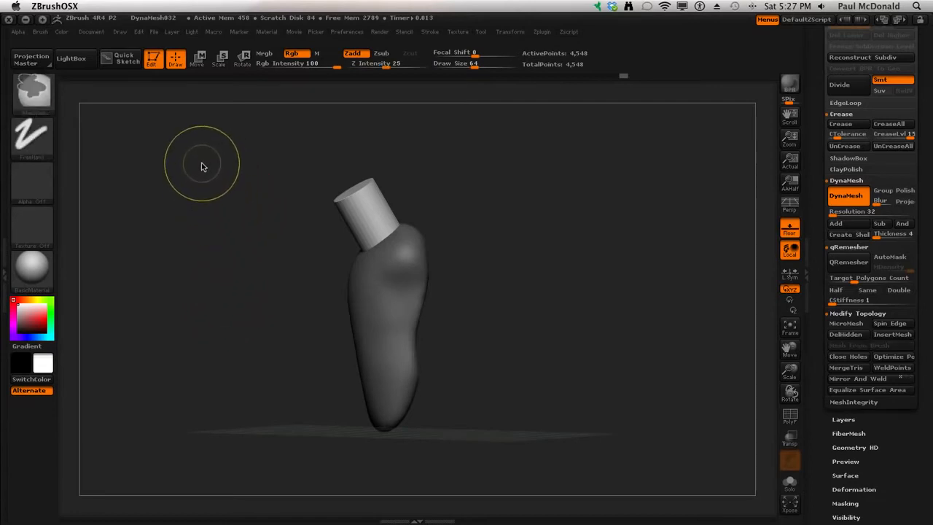
left_click_drag(202, 165, 234, 238, "ctrl")
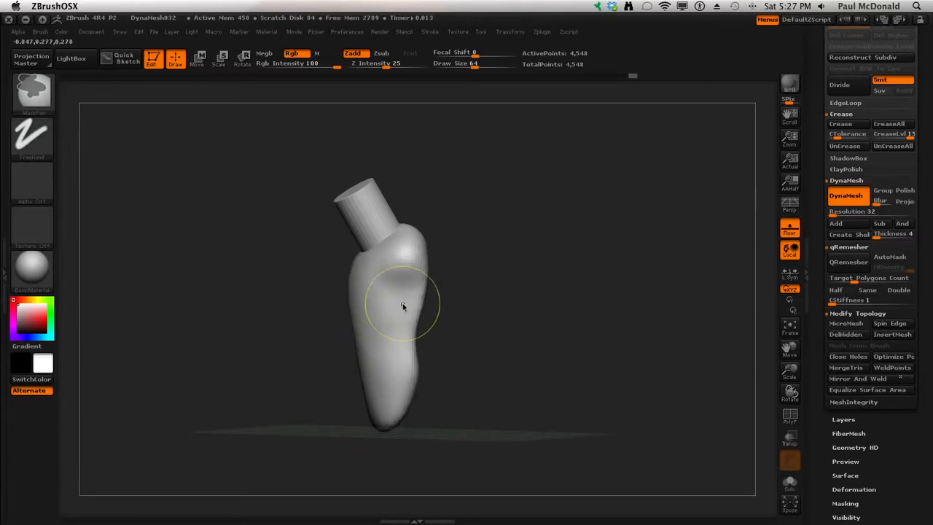
mouse_move(210, 143)
left_mouse_down("ctrl")
mouse_move(235, 192)
mouse_move(321, 467)
left_mouse_up("ctrl")
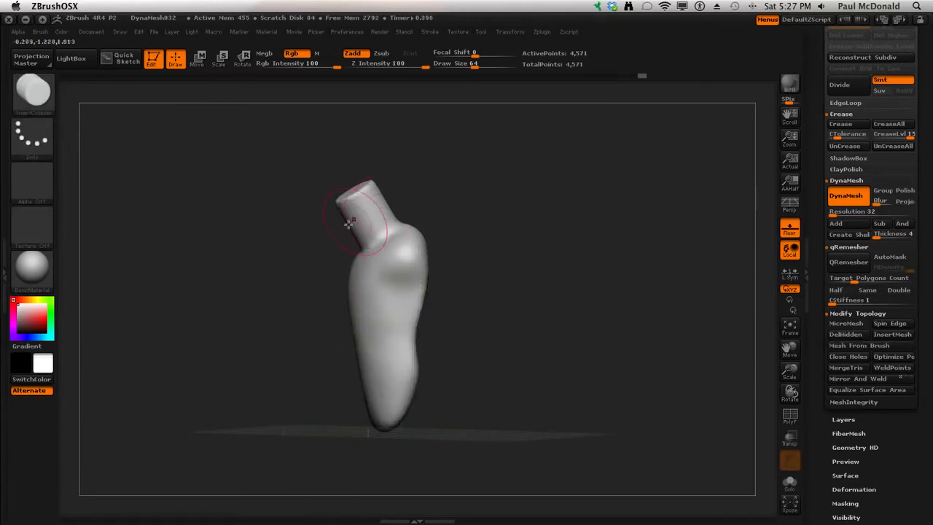
mouse_move(528, 267)
left_mouse_down()
mouse_move(537, 261)
mouse_move(520, 281)
mouse_move(556, 277)
left_mouse_up()
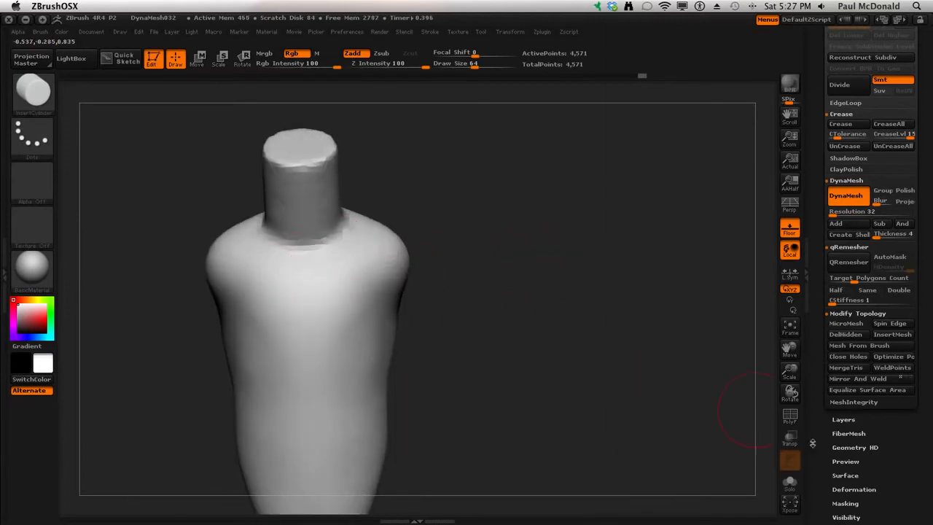
left_click(790, 417)
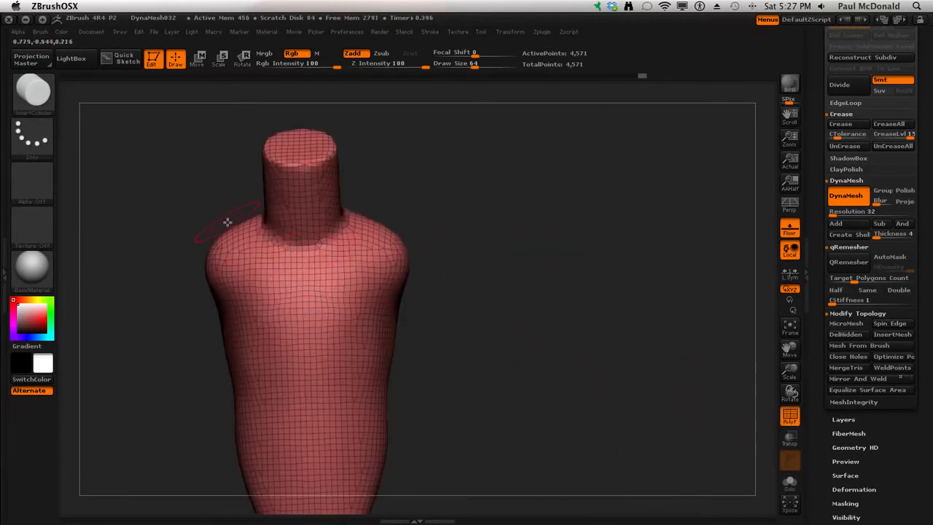
left_click_drag(574, 292, 535, 327)
left_click(790, 418)
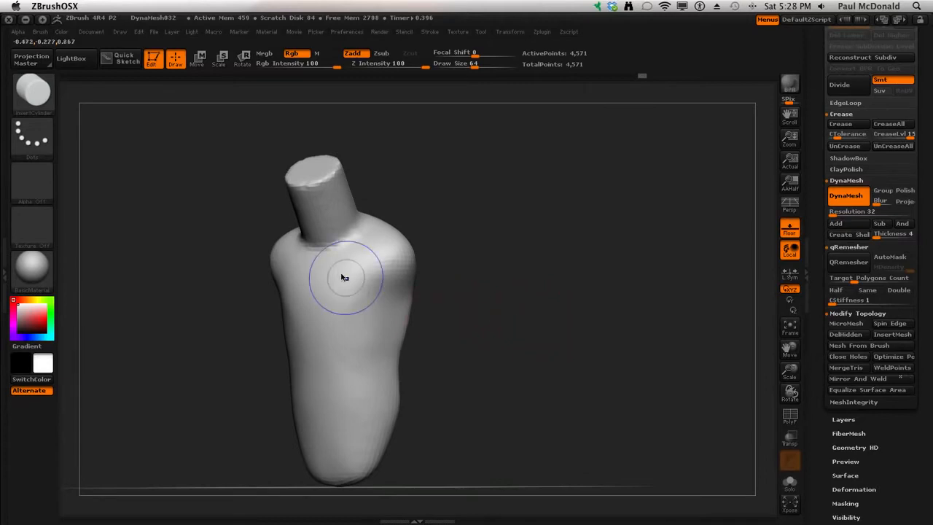
Build up clay around the base of the neck with the ClayTubes brush at draw size 34
key("space")
left_click_drag(445, 209, 393, 212)
key("b")
key("c")
key("t")
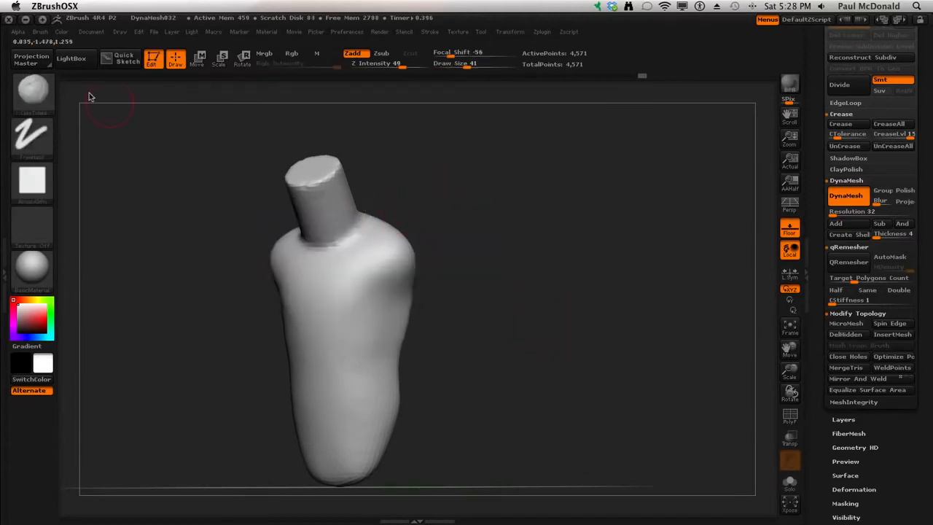
key("space")
left_click_drag(361, 238, 345, 238)
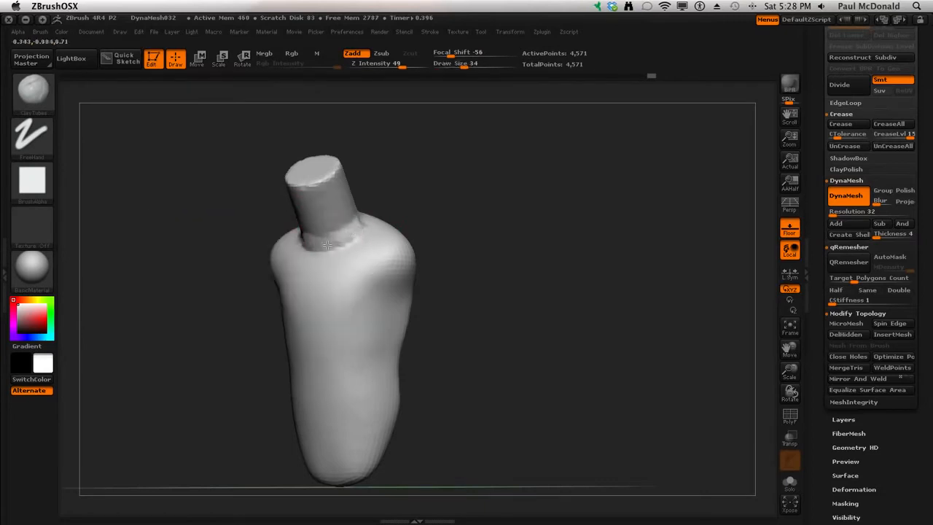
mouse_move(466, 200)
left_mouse_down()
mouse_move(343, 221)
mouse_move(295, 240)
mouse_move(312, 223)
mouse_move(314, 234)
left_mouse_up()
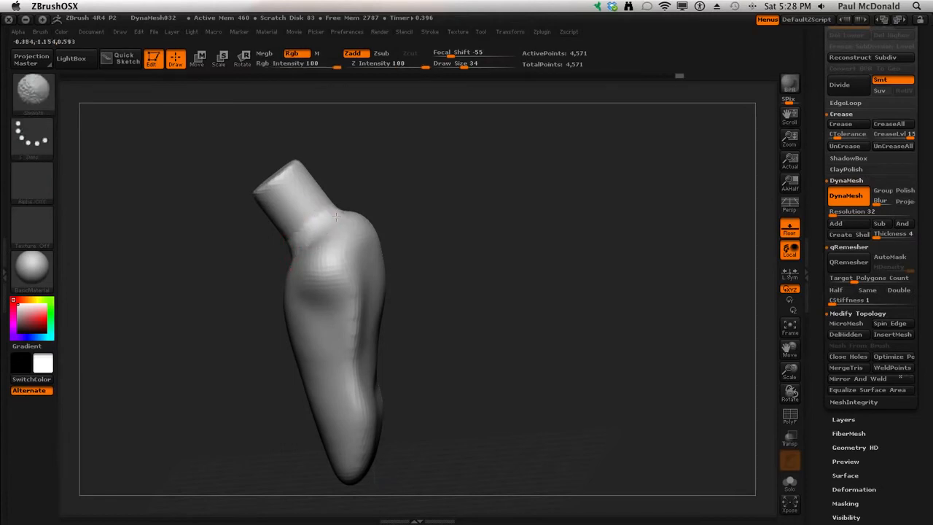
Smooth the transition between the neck and the shoulders on both sides
mouse_move(372, 201)
left_mouse_down()
mouse_move(427, 165)
mouse_move(481, 172)
left_mouse_up()
left_click_drag(294, 244, 254, 249, "shift")
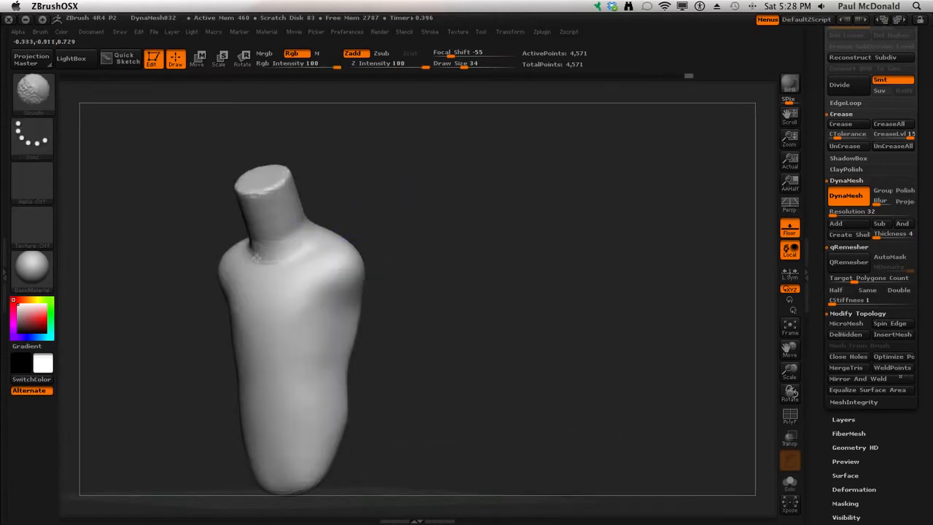
left_click_drag(412, 200, 440, 212)
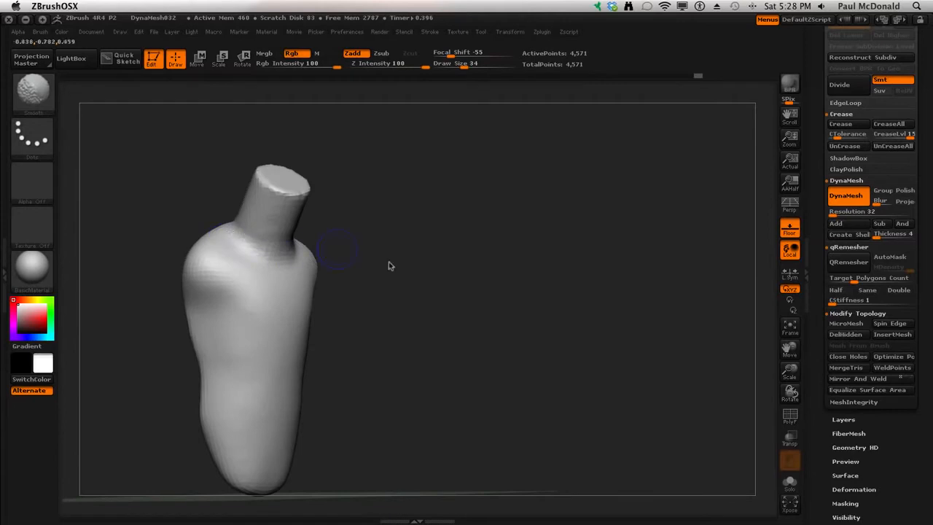
Enable the DynaMesh Group option for the torso
left_click_drag(389, 265, 453, 260)
left_click_drag(489, 212, 613, 197, "alt")
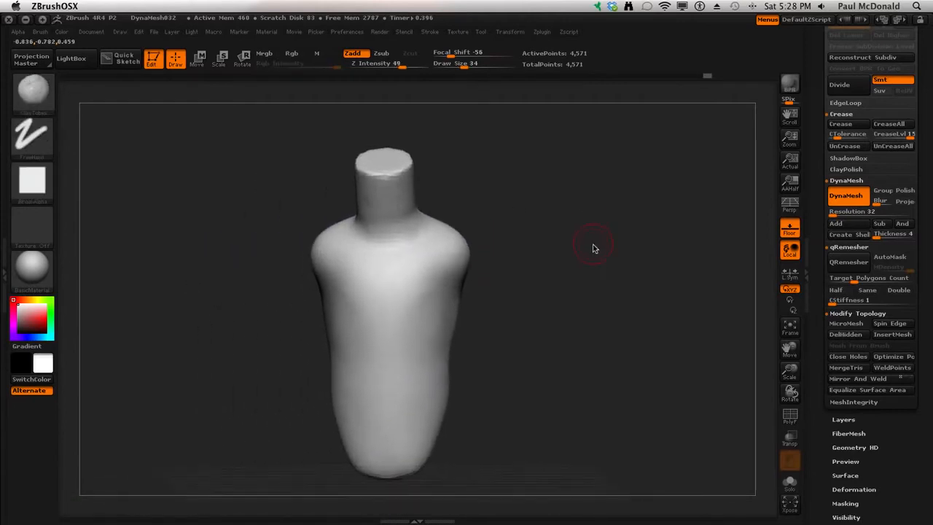
left_click_drag(604, 245, 576, 255)
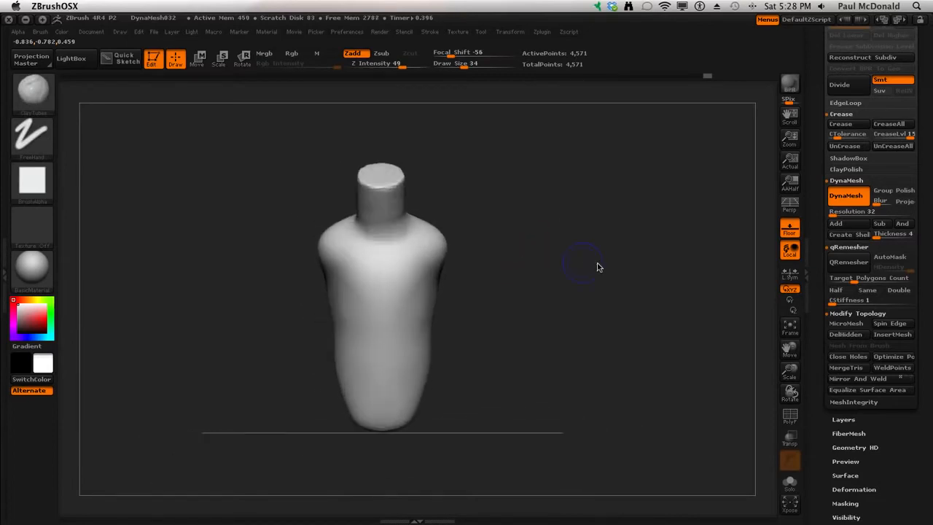
left_click(883, 192)
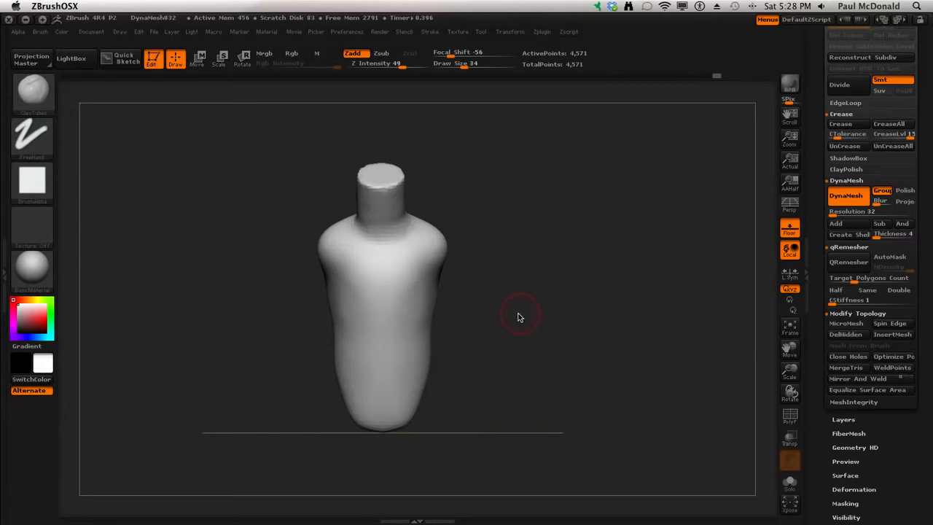
key("b")
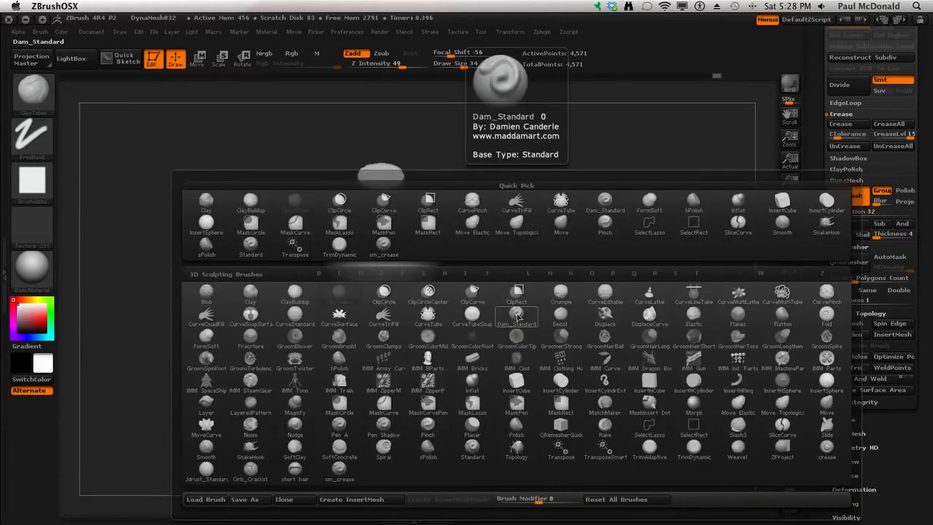
key("i")
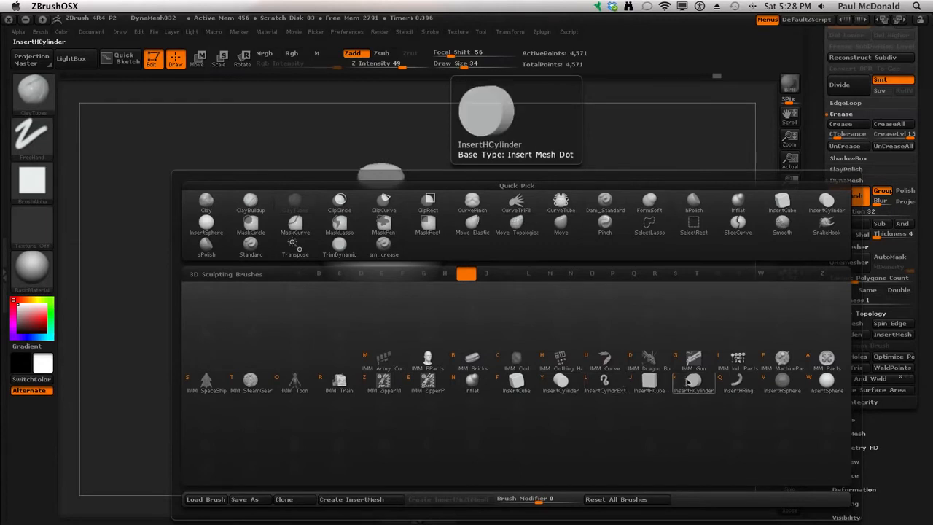
left_click(217, 106)
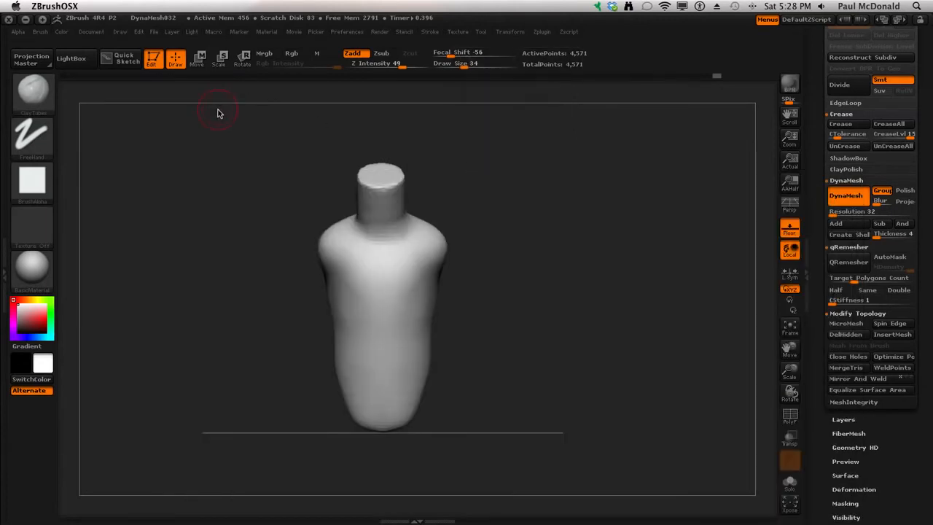
Draw a pair of symmetrical arm tubes sloping down from the shoulders, using the CurveTube brush at draw size 35
key("b")
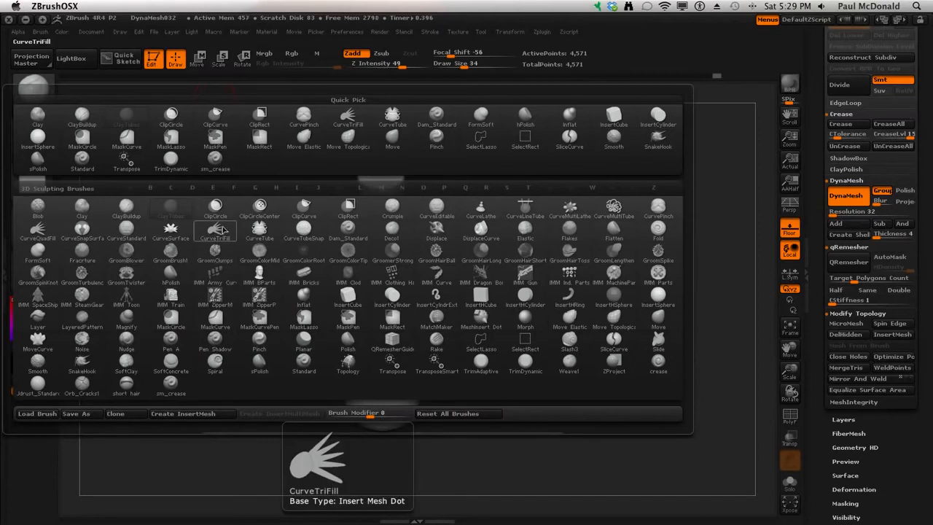
left_click(268, 233)
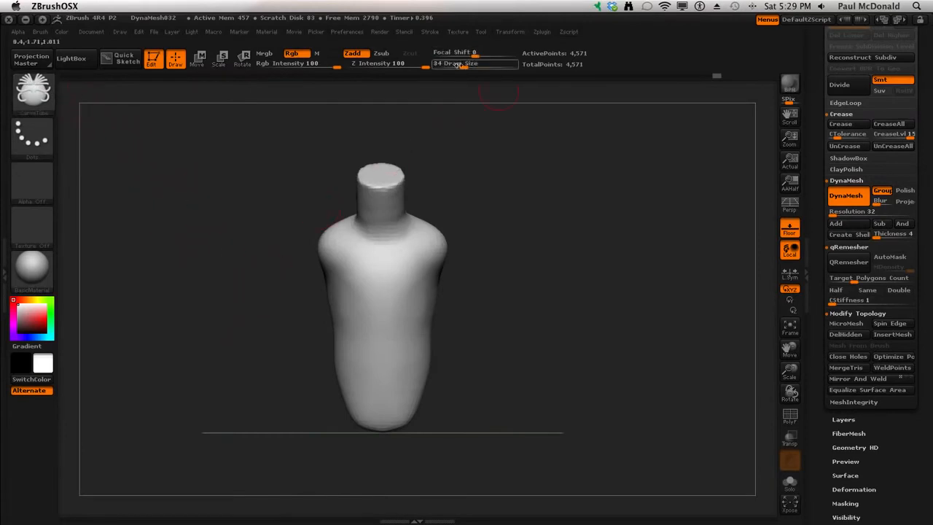
left_click_drag(466, 67, 453, 64)
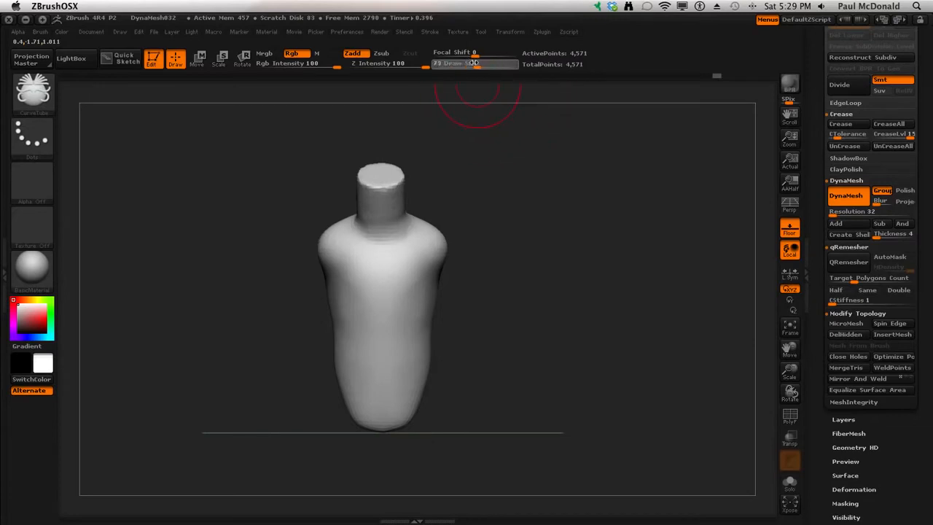
left_click_drag(461, 62, 465, 64)
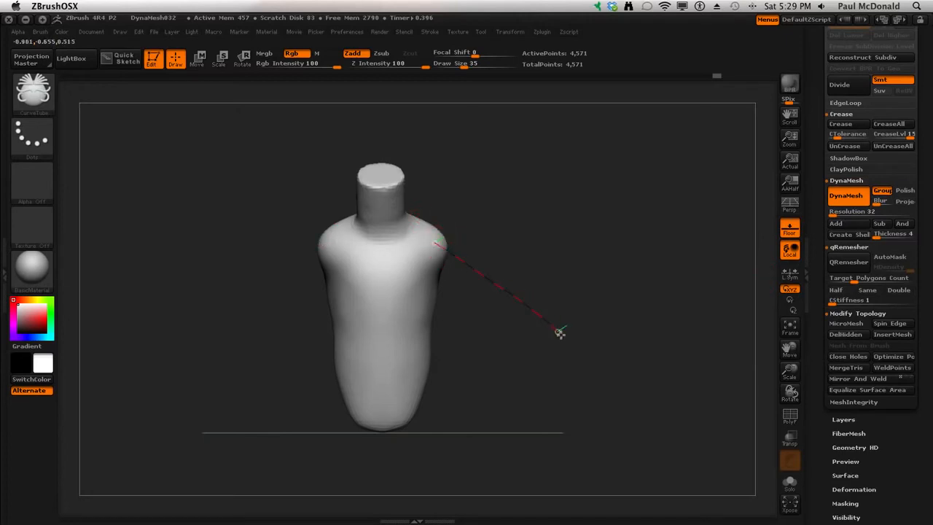
left_click_drag(599, 383, 599, 386)
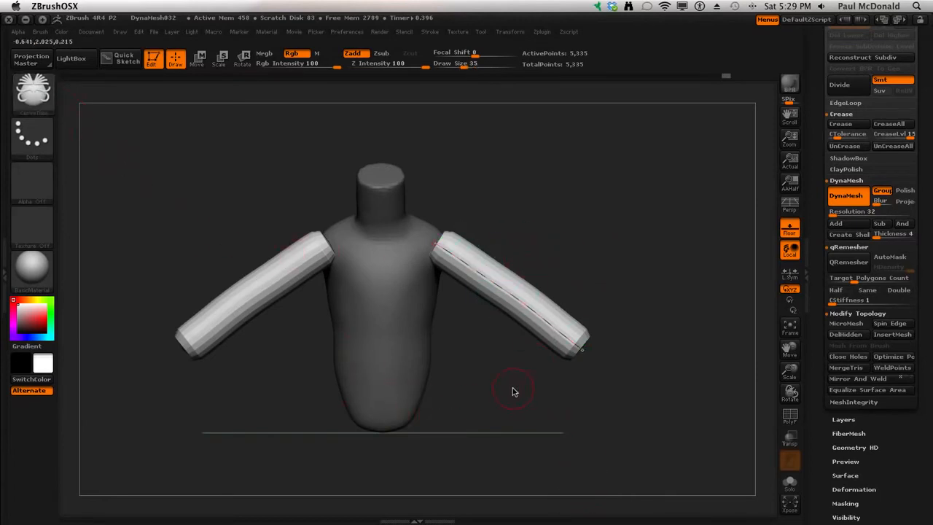
Thin the arm tubes by setting the draw size to 30 and updating their curve
mouse_move(499, 364)
left_mouse_down()
mouse_move(479, 375)
mouse_move(454, 421)
mouse_move(485, 440)
mouse_move(506, 413)
mouse_move(503, 368)
left_mouse_up()
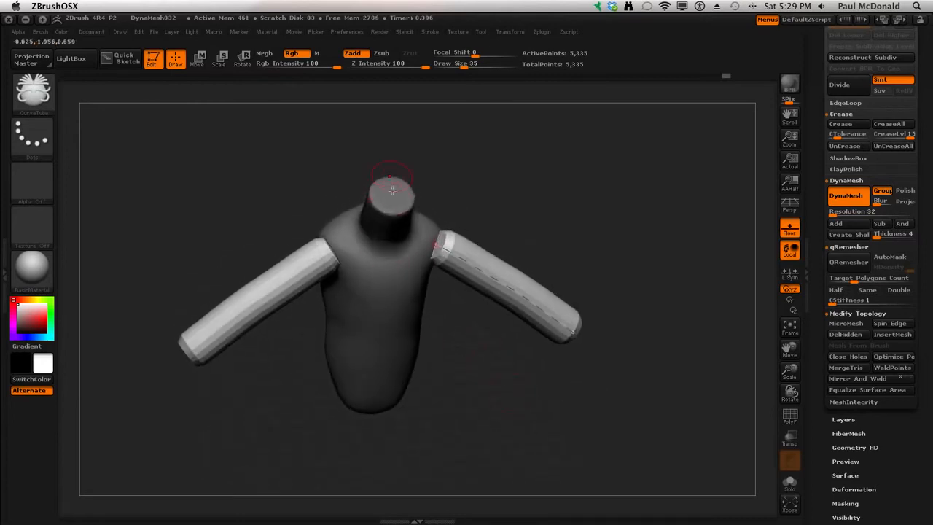
left_click_drag(475, 453, 447, 325)
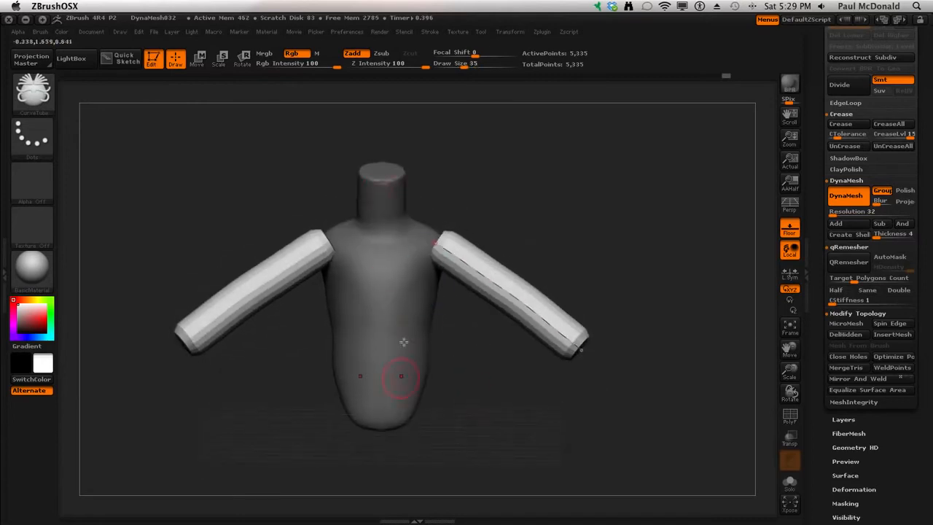
left_click_drag(503, 417, 471, 465)
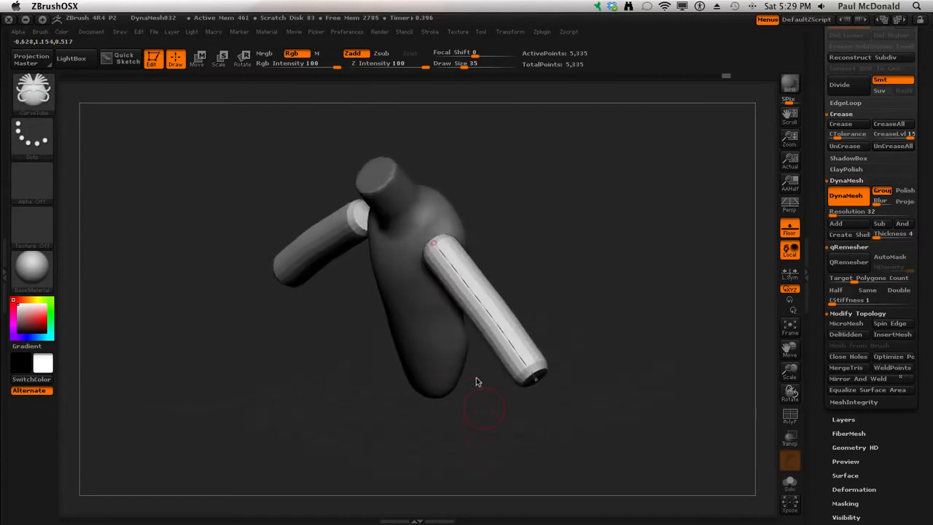
left_click_drag(327, 132, 350, 152)
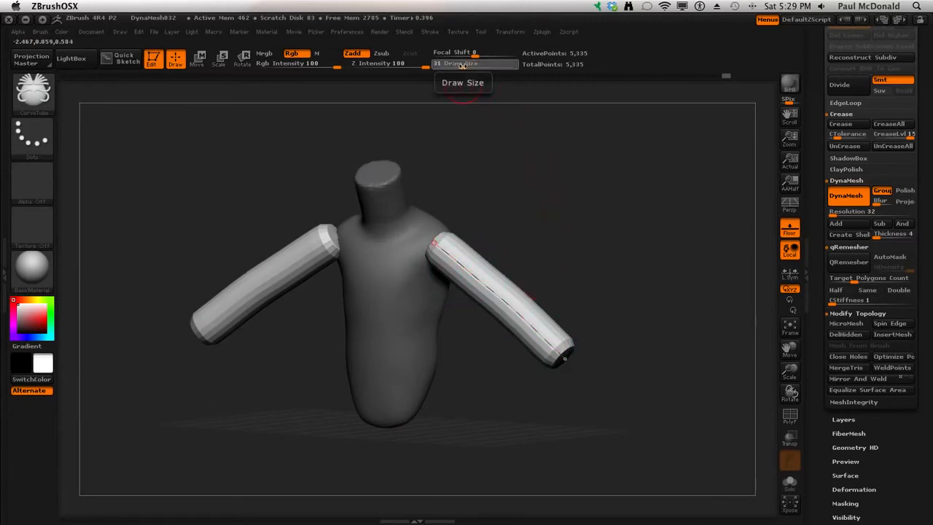
left_click(496, 295)
left_click_drag(455, 64, 473, 65)
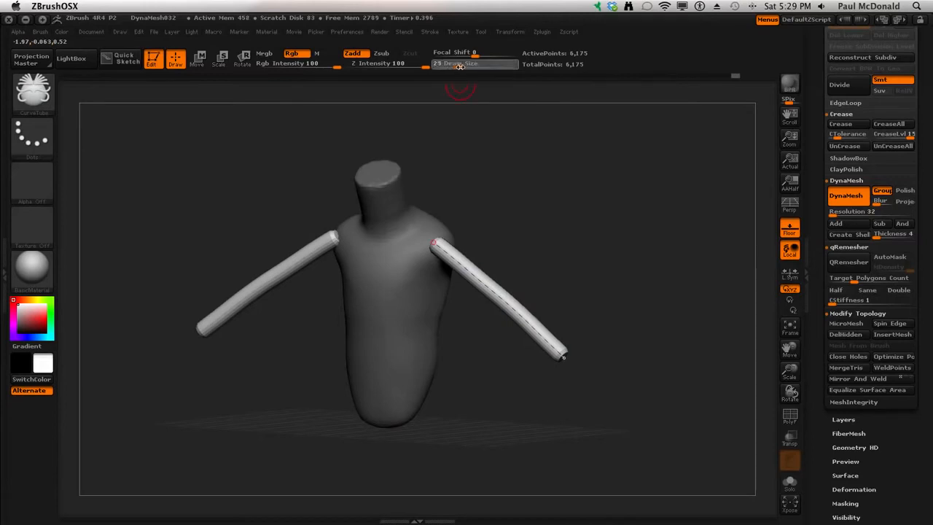
left_click(500, 295)
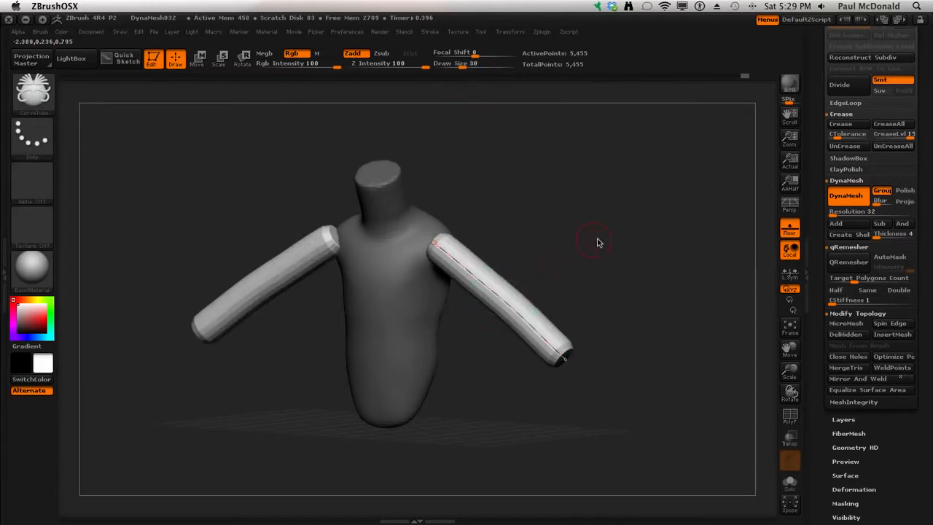
Move both arm tubes slightly toward the back of the shoulders with a horizontal Transpose line in side view
left_click_drag(597, 243, 561, 235)
left_click(197, 59)
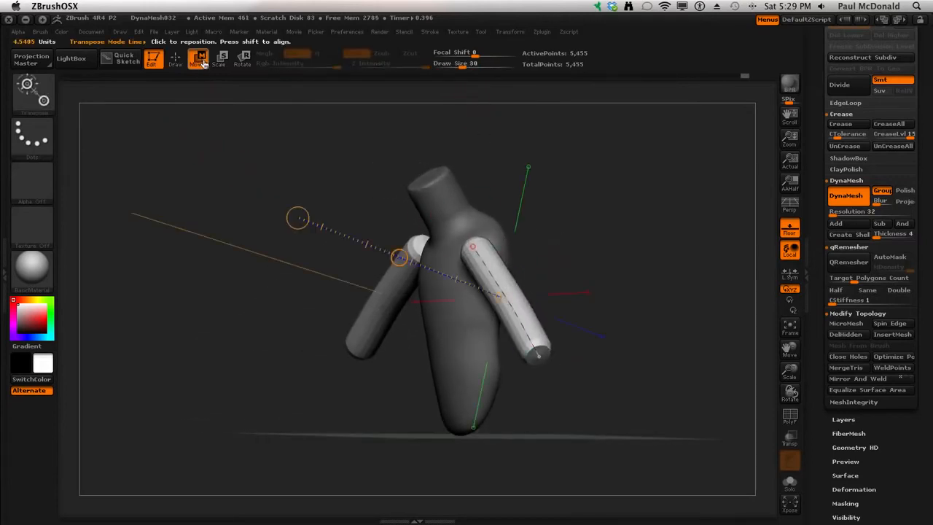
left_click_drag(235, 368, 279, 343)
mouse_move(537, 238)
left_mouse_down()
mouse_move(302, 256)
mouse_move(233, 235)
left_mouse_up()
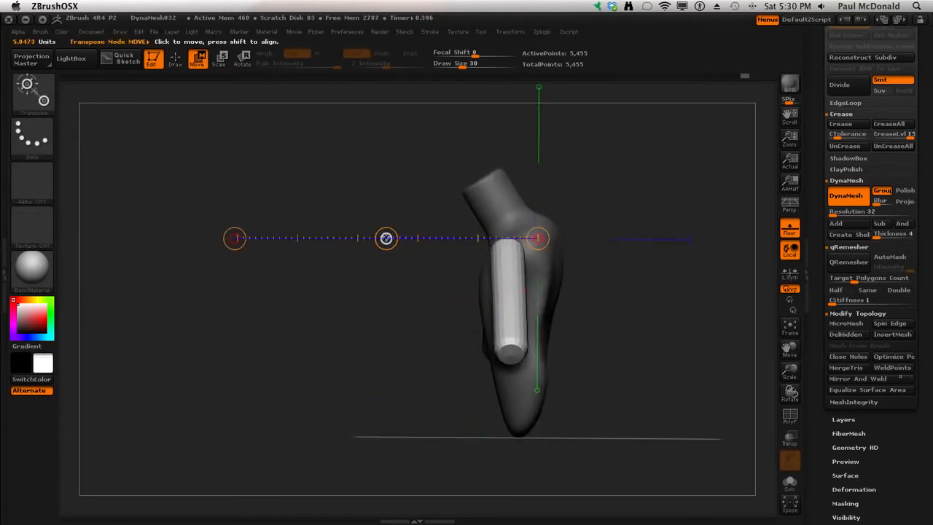
left_click_drag(385, 236, 404, 239)
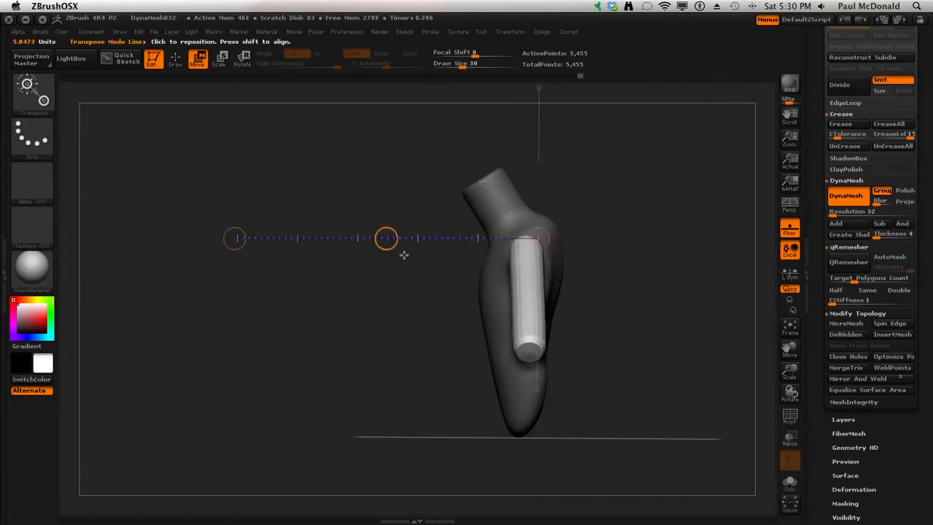
left_click_drag(276, 376, 342, 371)
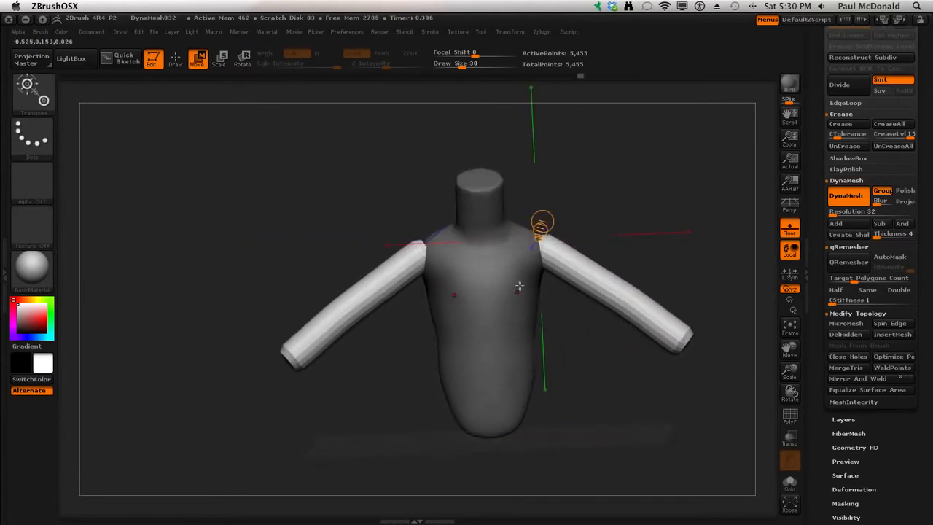
Shift the arm tubes slightly sideways with a horizontal Transpose line across the shoulders in front view, returning to Draw mode
left_click_drag(228, 215, 299, 219)
left_click_drag(477, 253, 167, 249)
left_click_drag(319, 249, 342, 245)
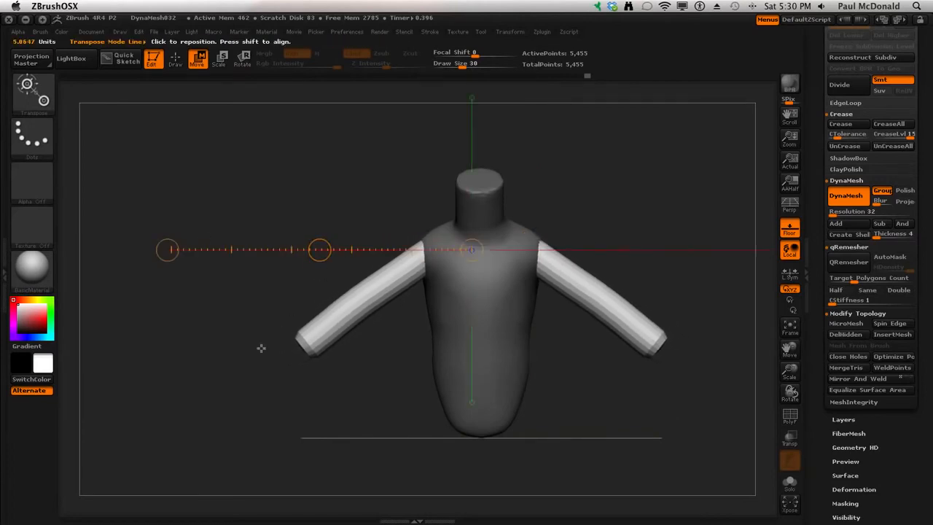
left_click(176, 59)
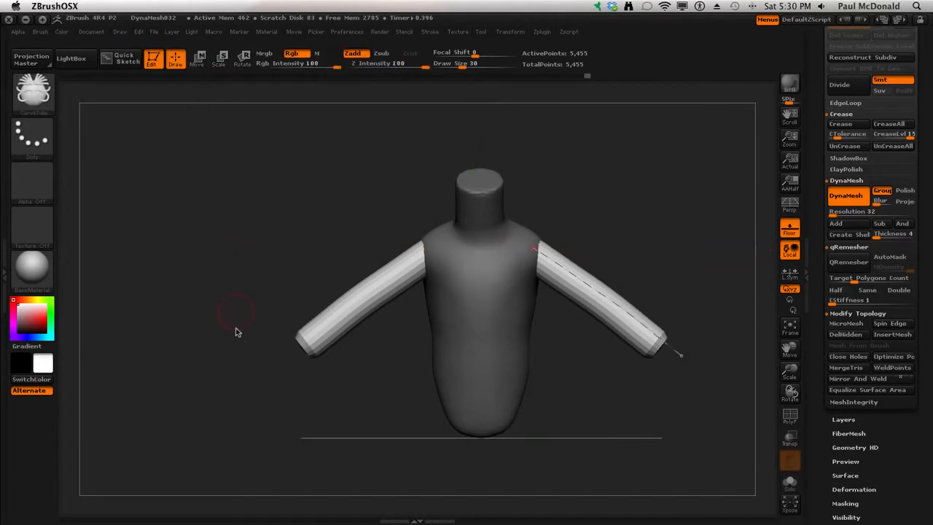
Clear the torso's mask and update the grouped DynaMesh to remesh the arms as a separate polygroup, checking it with PolyFrame
mouse_move(227, 373)
left_mouse_down()
mouse_move(182, 364)
mouse_move(229, 351)
left_mouse_up()
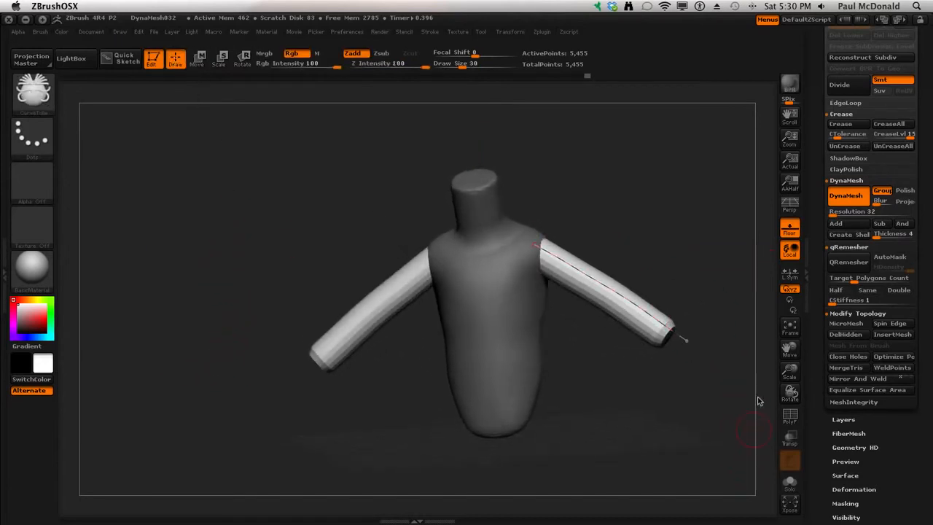
left_click(789, 416)
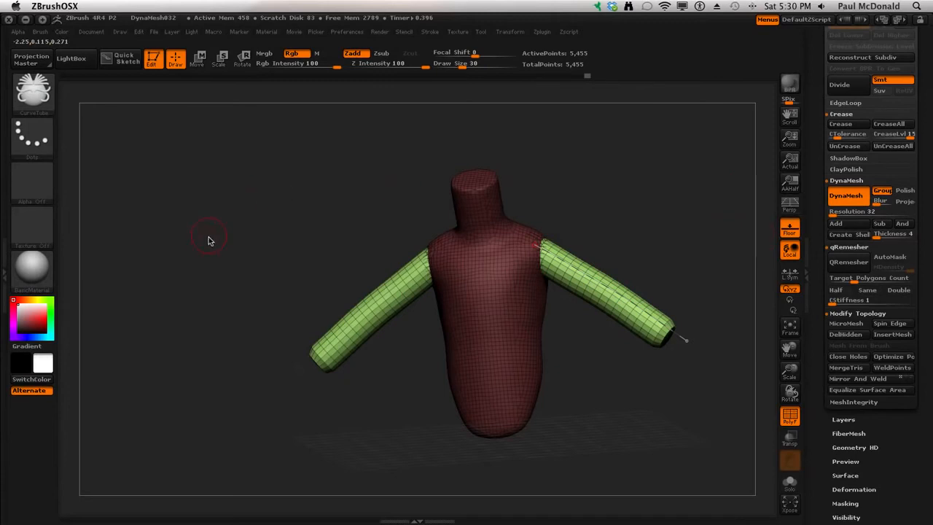
key("ctrl")
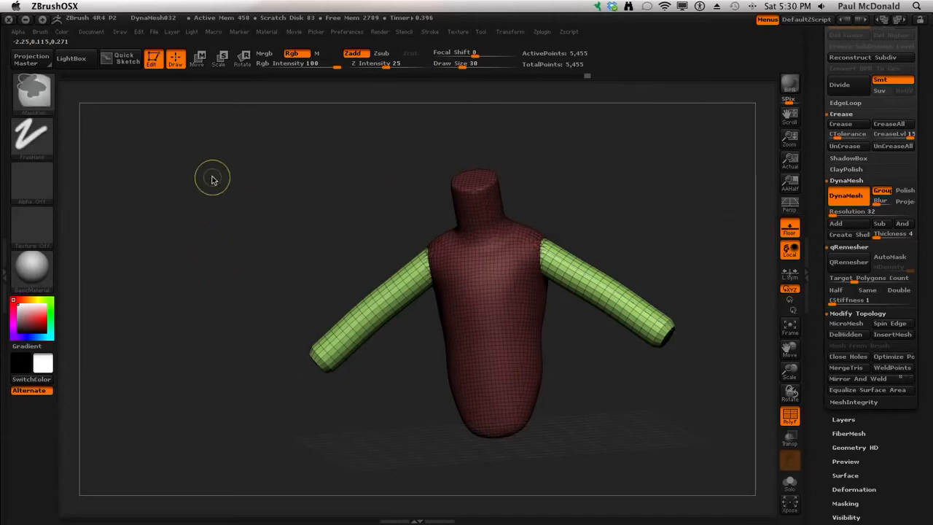
left_click_drag(201, 172, 271, 293, "ctrl")
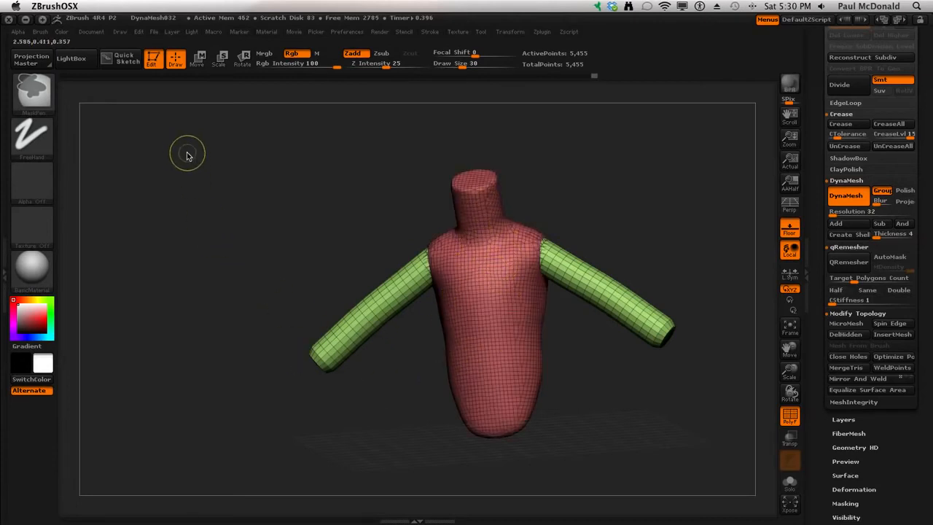
left_click_drag(177, 141, 254, 423, "ctrl")
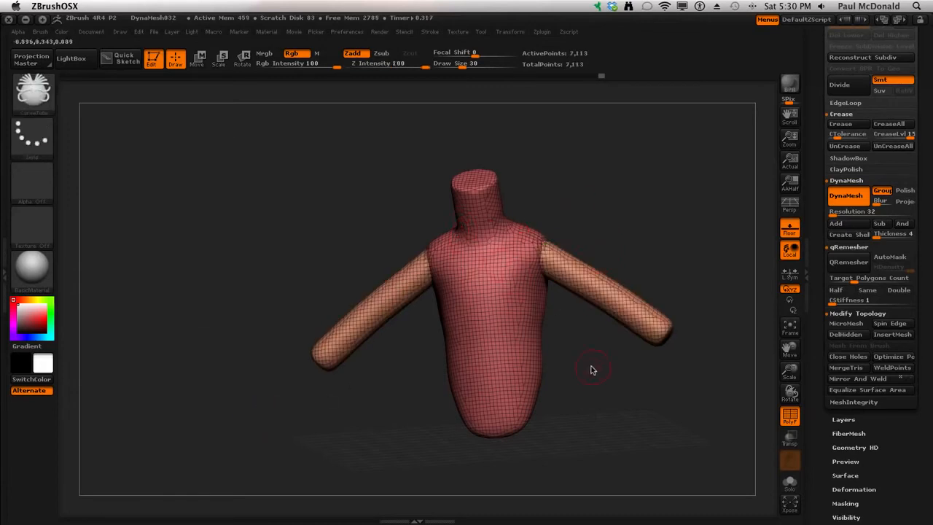
left_click(789, 416)
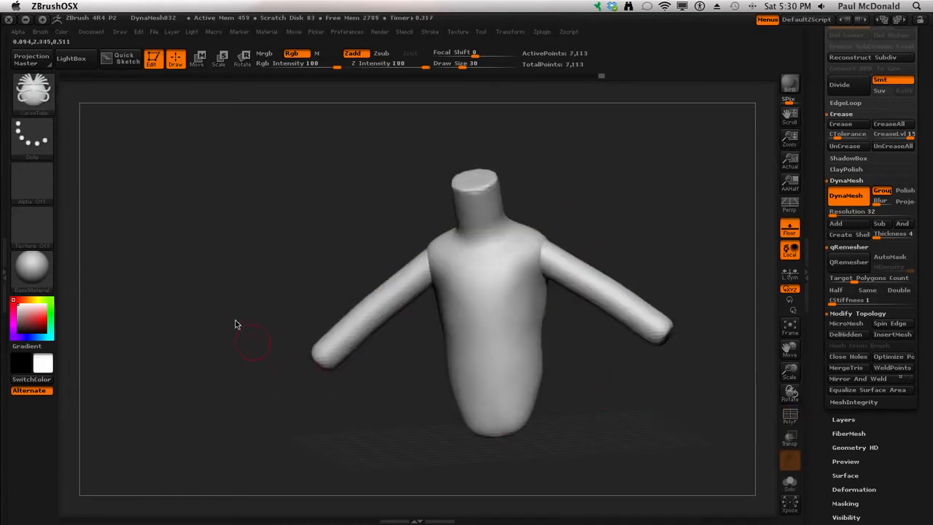
Sculpt the joints between arms and shoulders with the ClayTubes brush and smooth the strokes
left_click_drag(229, 227, 264, 268, "alt")
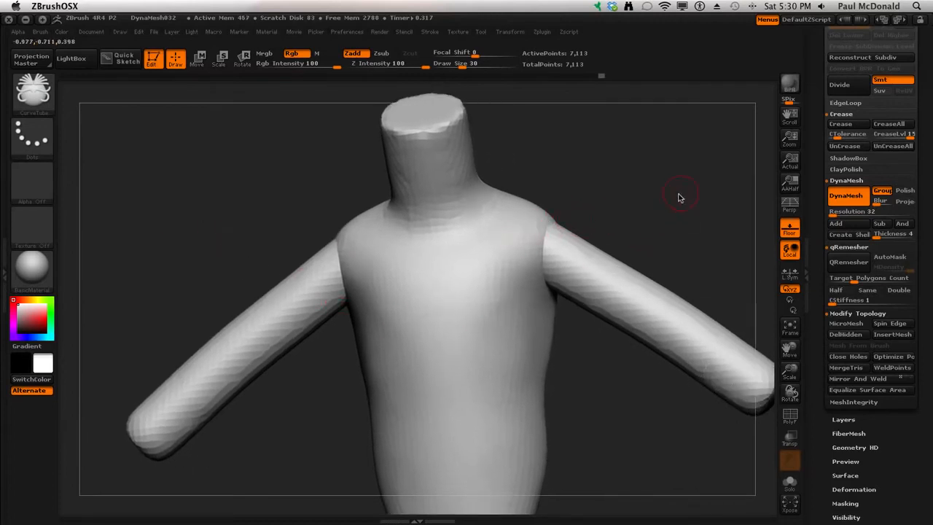
mouse_move(681, 198)
left_mouse_down()
mouse_move(660, 193)
mouse_move(676, 195)
left_mouse_up()
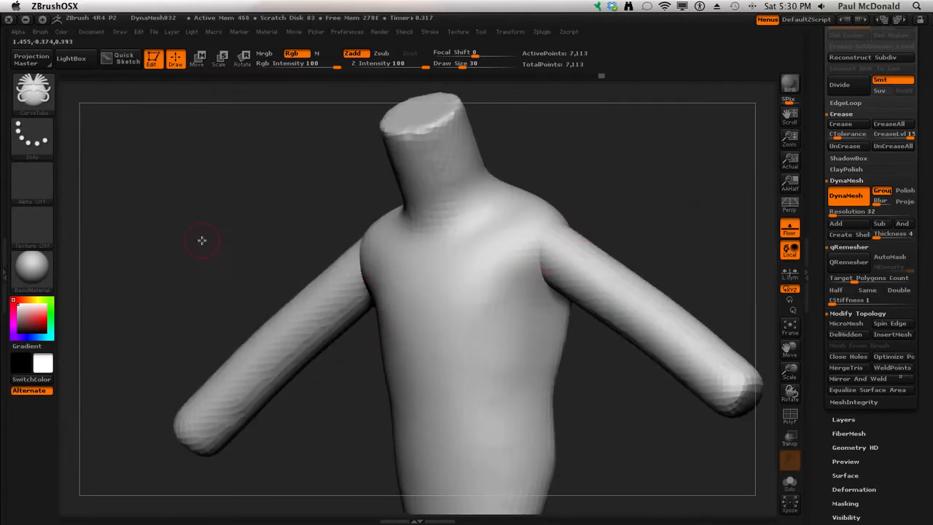
left_click_drag(202, 240, 226, 244)
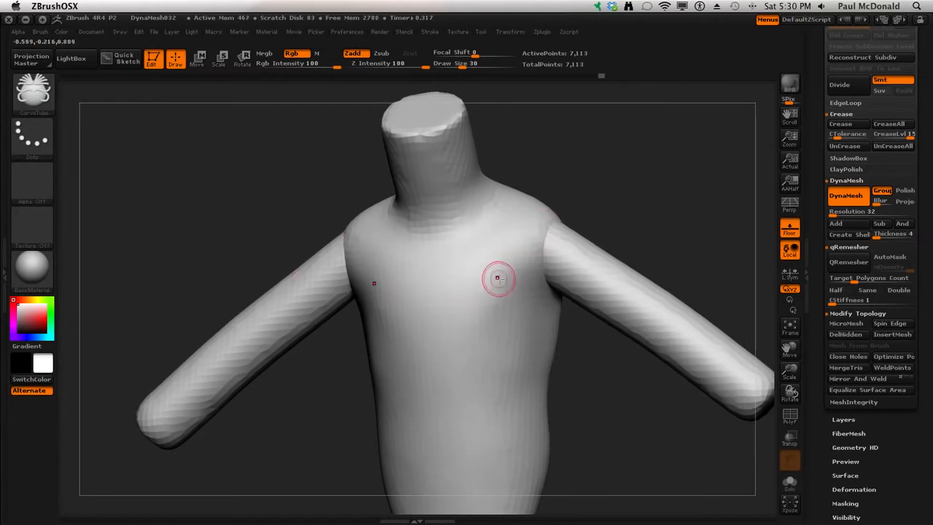
key("b")
key("c")
key("t")
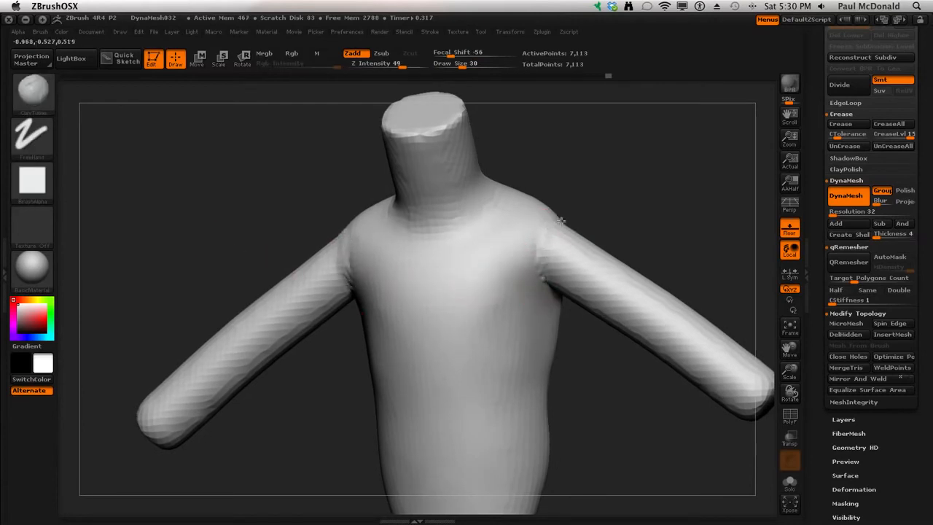
mouse_move(682, 187)
left_mouse_down()
mouse_move(588, 232)
mouse_move(574, 244)
mouse_move(589, 263)
left_mouse_up()
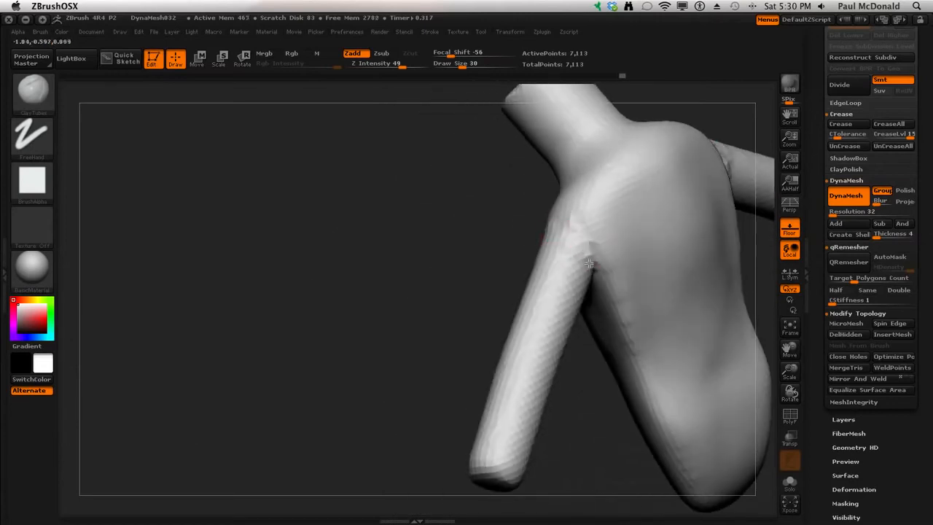
mouse_move(558, 223)
left_mouse_down("shift")
mouse_move(582, 234)
mouse_move(568, 225)
left_mouse_up("shift")
mouse_move(413, 245)
left_mouse_down()
mouse_move(473, 230)
mouse_move(516, 273)
left_mouse_up()
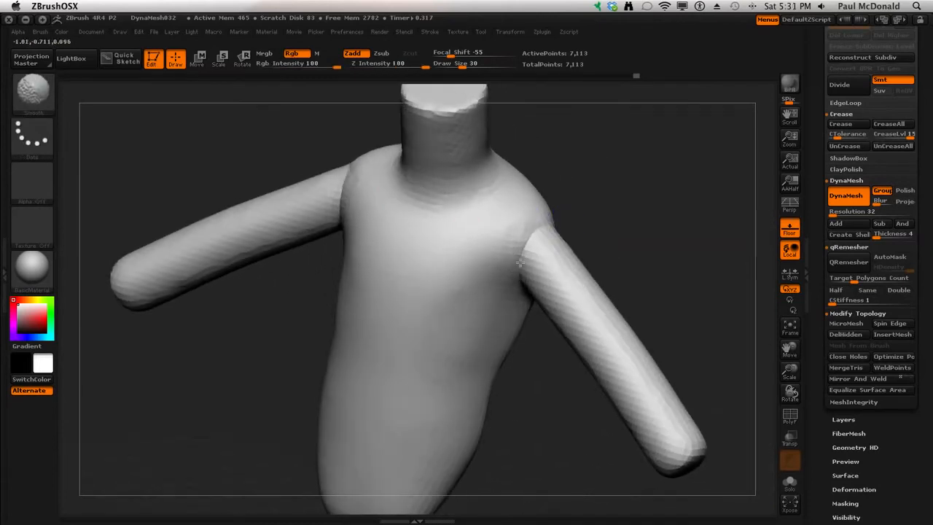
mouse_move(238, 358)
left_mouse_down()
mouse_move(253, 340)
mouse_move(271, 348)
left_mouse_up()
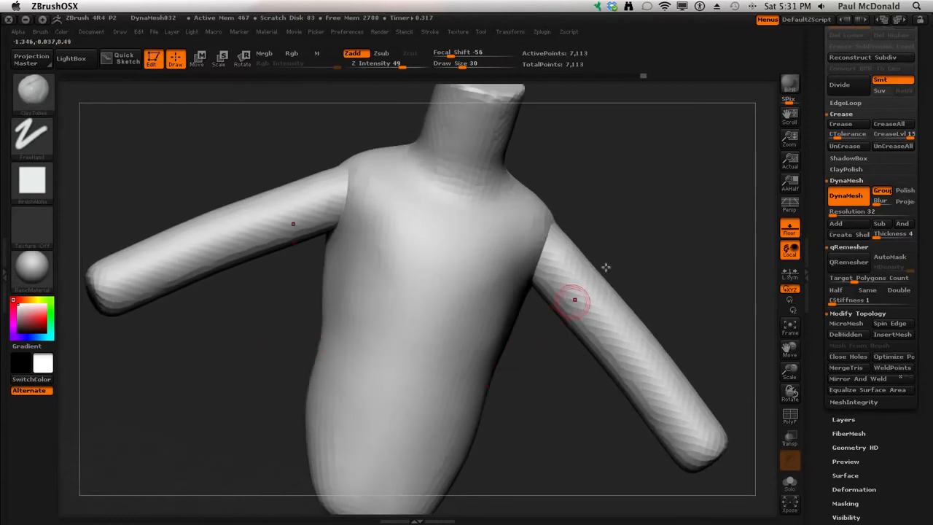
Display the polygroups, hide the arms to examine the torso mesh alone, and restore the whole figure
left_click_drag(605, 268, 697, 202)
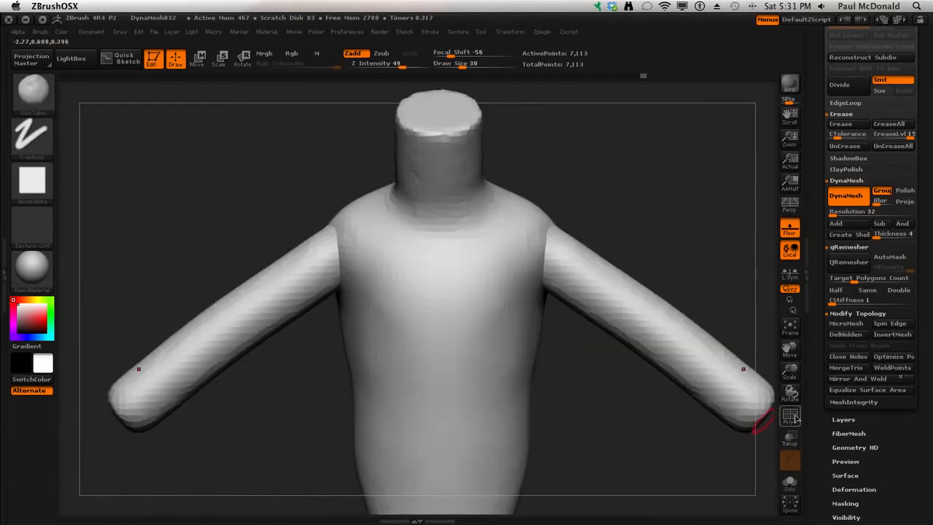
left_click(793, 416)
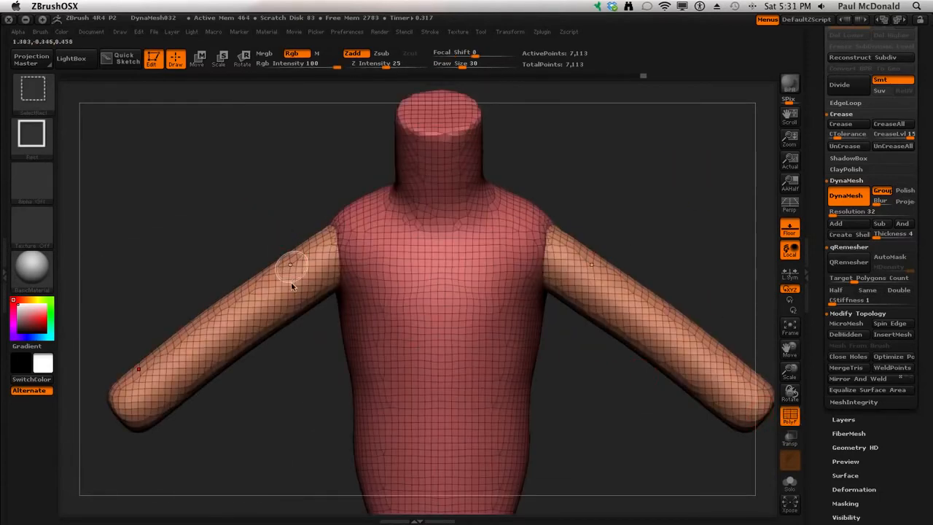
left_click(288, 281, "ctrl+shift")
left_click(566, 273, "ctrl+shift")
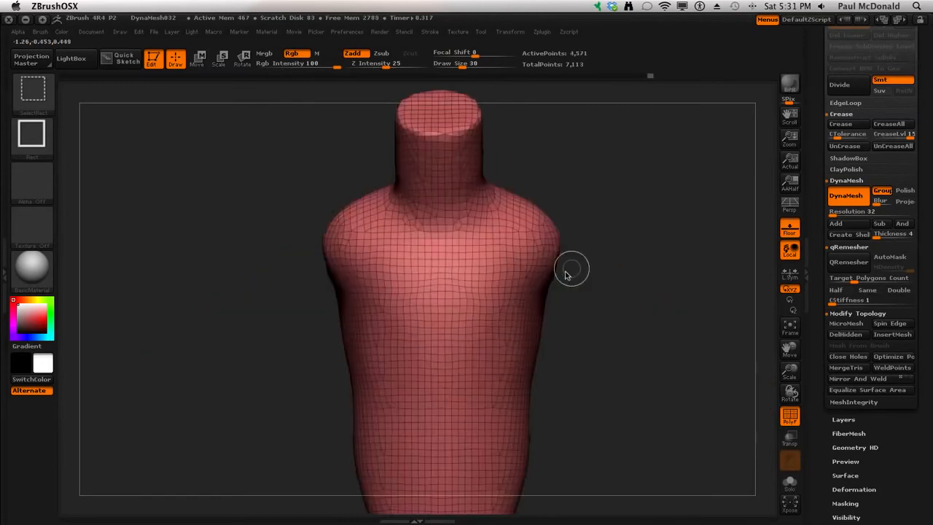
left_click(437, 244, "ctrl+shift")
left_click(537, 298, "ctrl+shift")
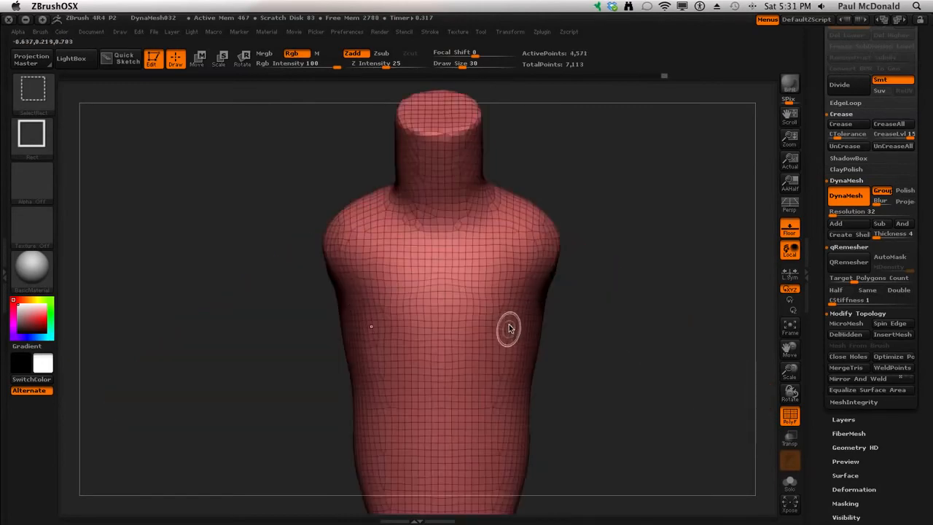
left_click(528, 271, "ctrl+shift")
left_click(554, 282, "ctrl+shift")
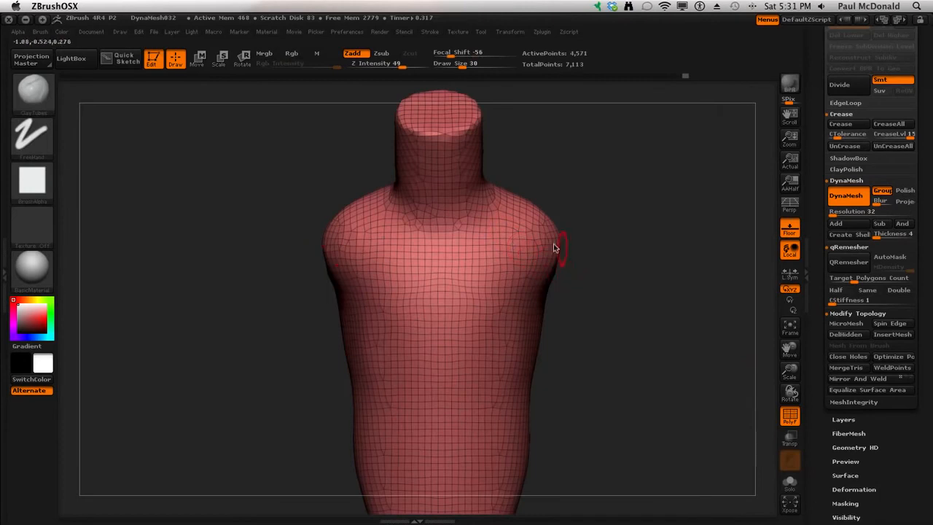
left_click(645, 226, "ctrl+shift")
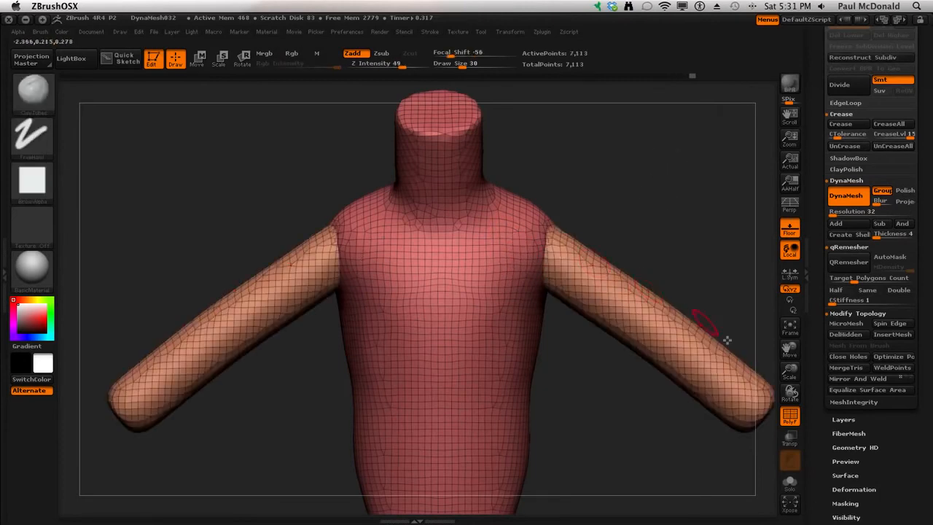
Turn off the DynaMesh Group option and remesh to fuse the arms with the torso, checking the topology with PolyFrame
left_click(788, 417)
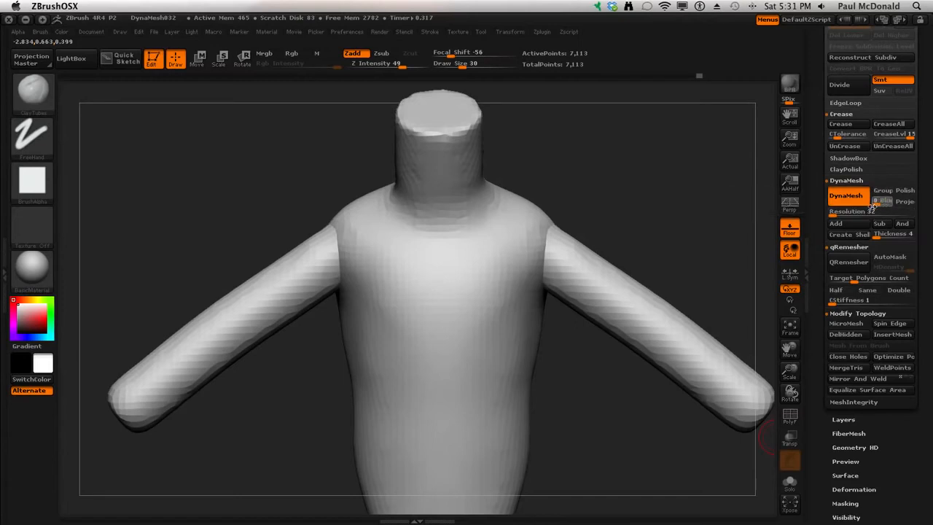
left_click_drag(704, 235, 679, 236, "ctrl")
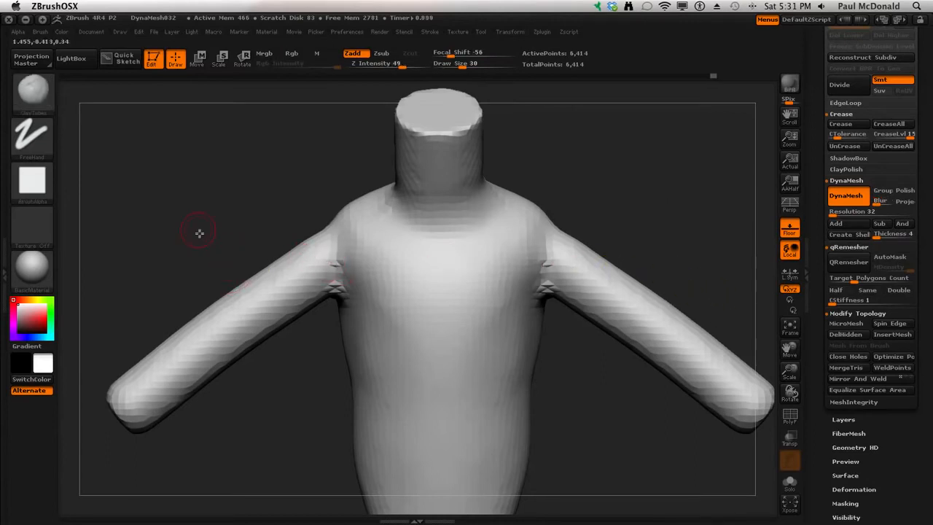
mouse_move(199, 232)
left_mouse_down()
mouse_move(215, 231)
mouse_move(190, 222)
left_mouse_up()
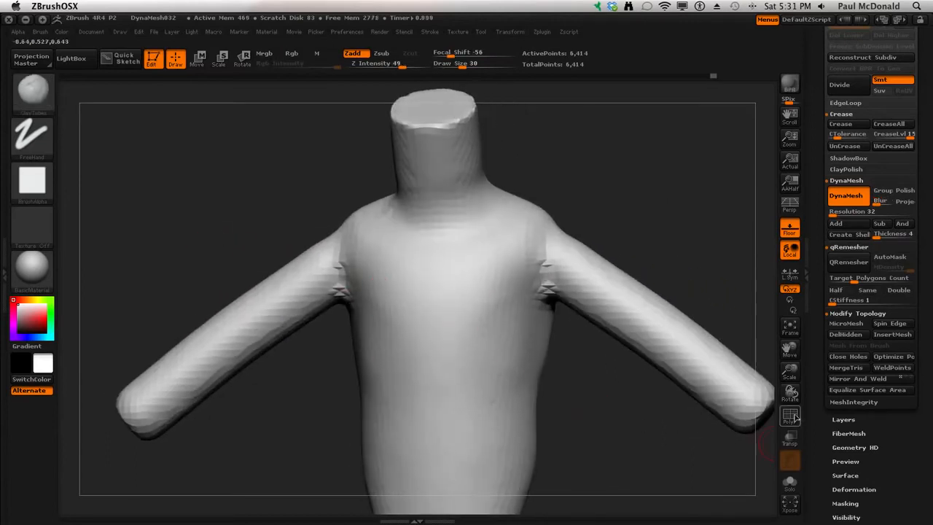
left_click(791, 416)
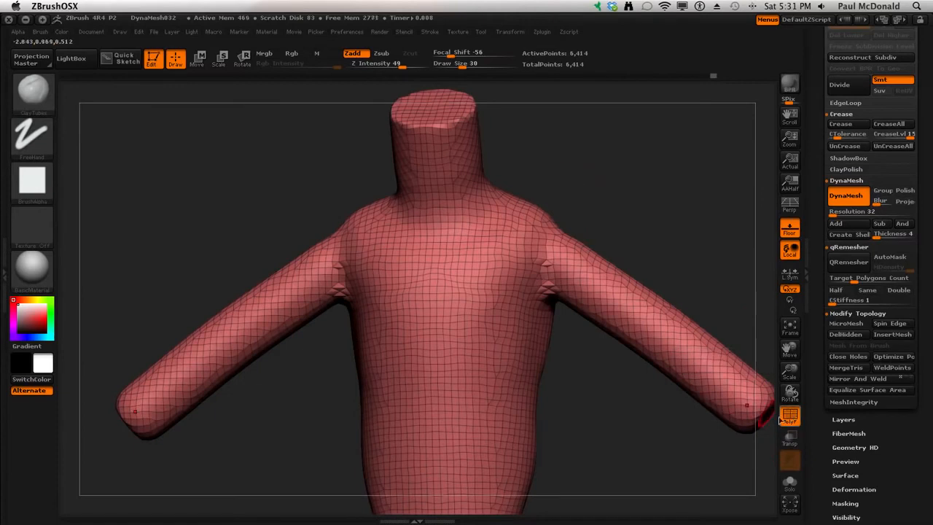
left_click(781, 418)
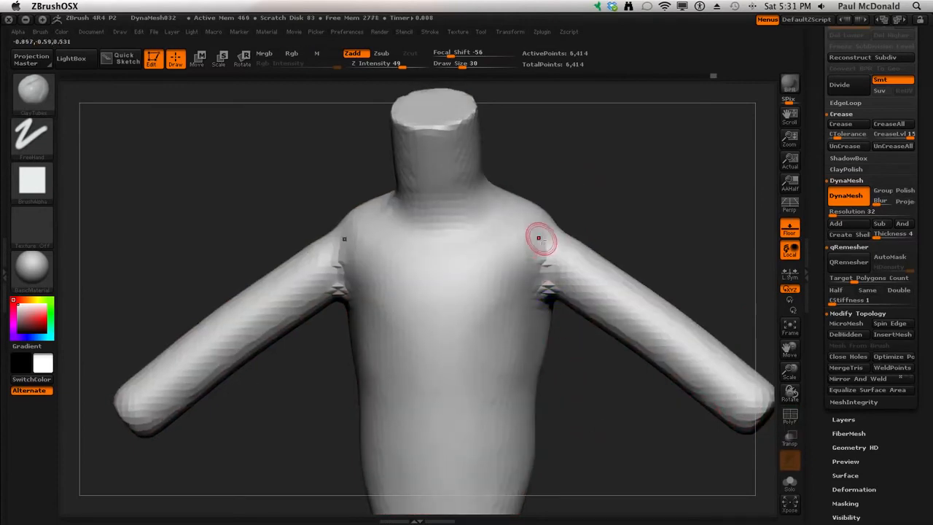
Smooth the rough seams where the fused arms meet the torso and inspect the figure from several angles
key("shift")
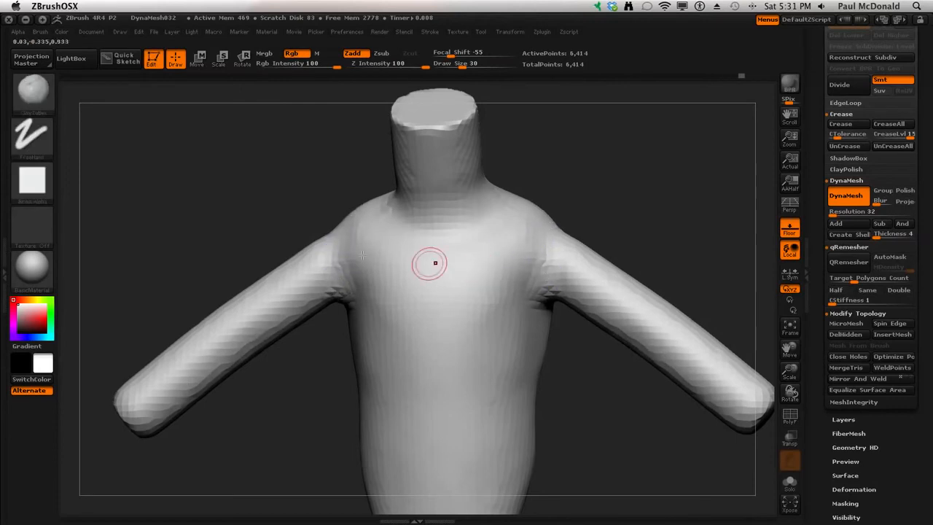
mouse_move(137, 163)
left_mouse_down()
mouse_move(158, 146)
mouse_move(150, 248)
mouse_move(209, 233)
mouse_move(163, 229)
mouse_move(224, 230)
mouse_move(170, 233)
mouse_move(204, 255)
mouse_move(165, 244)
mouse_move(183, 263)
left_mouse_up()
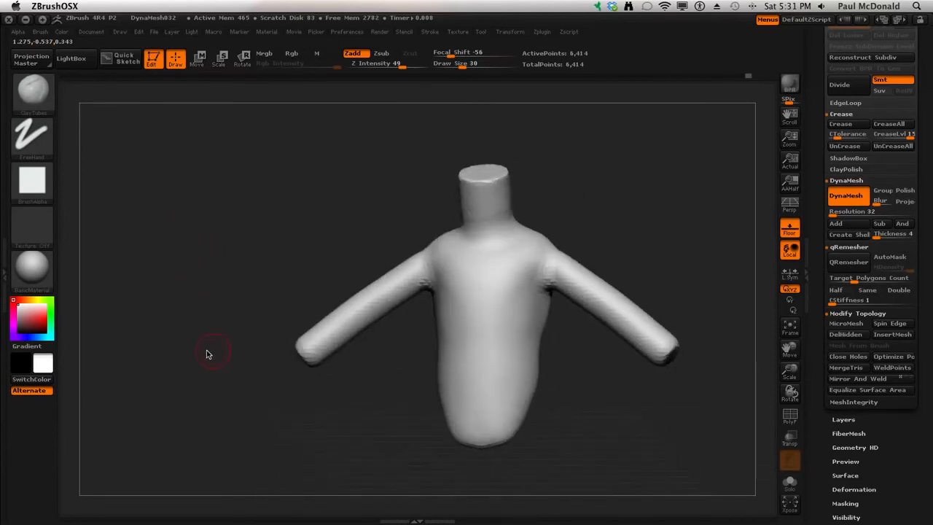
mouse_move(206, 355)
left_mouse_down()
mouse_move(200, 323)
mouse_move(210, 339)
mouse_move(182, 289)
mouse_move(219, 289)
left_mouse_up()
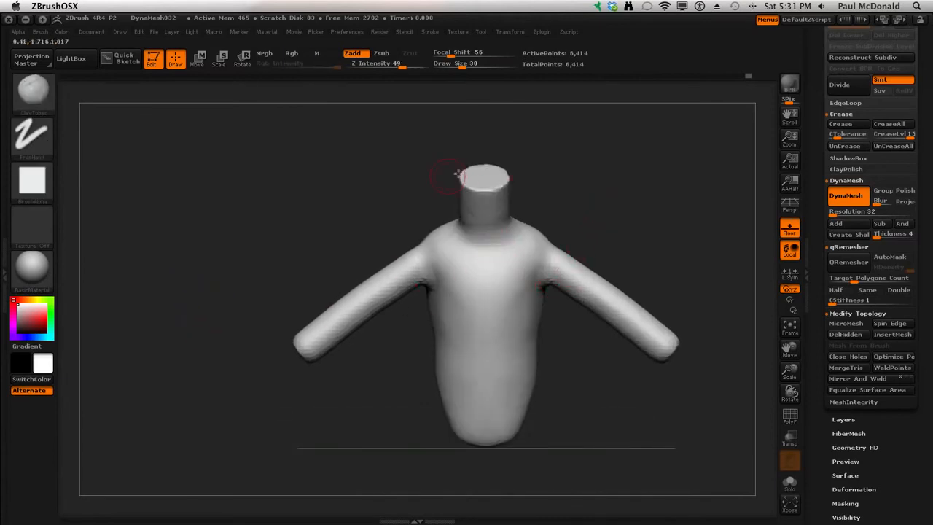
left_click_drag(667, 188, 604, 207)
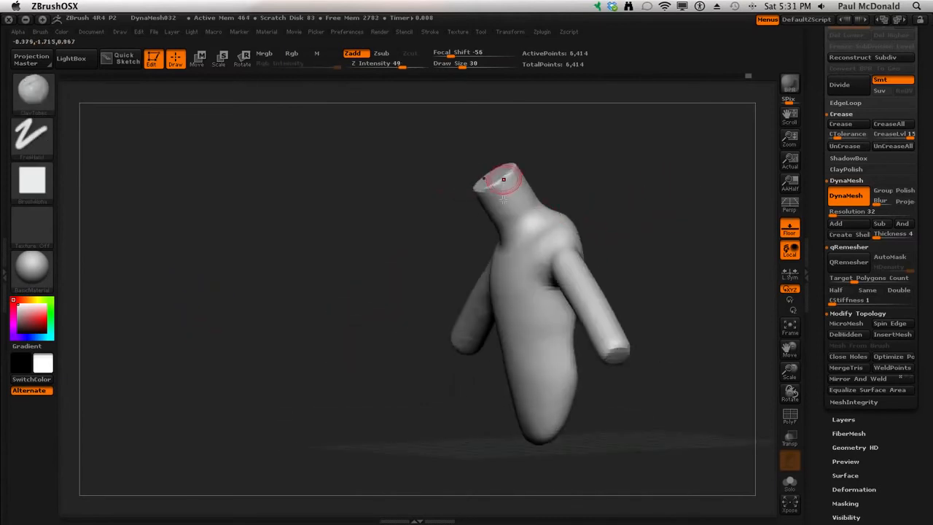
left_click_drag(255, 340, 408, 325)
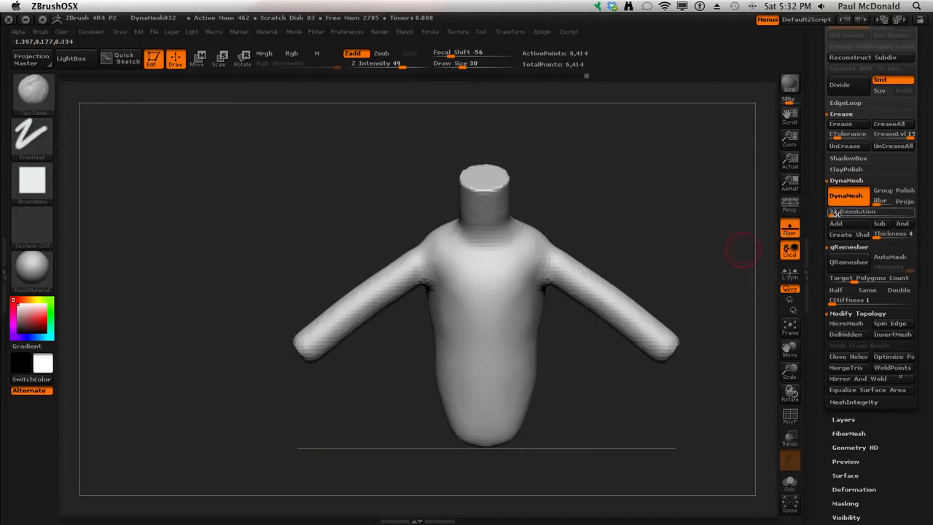
Set the DynaMesh resolution to 64
left_click_drag(752, 204, 739, 235, "alt")
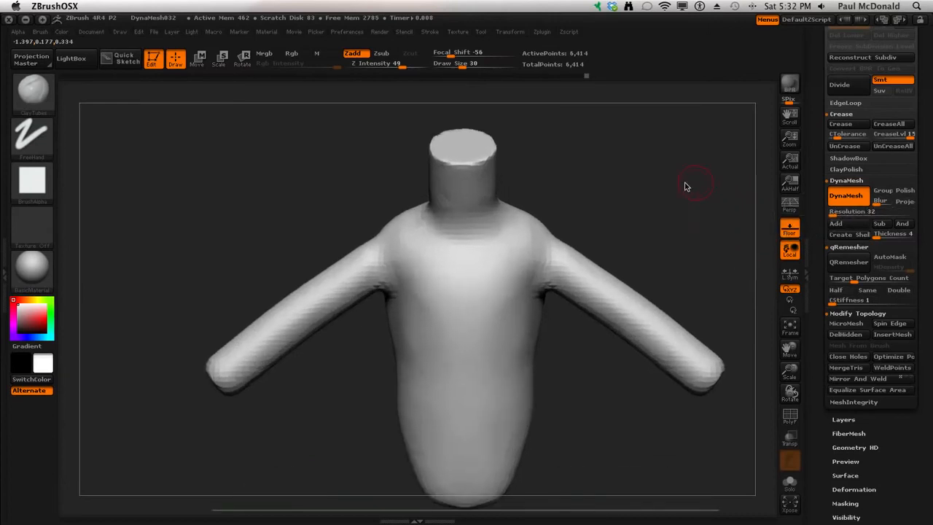
left_click_drag(691, 186, 628, 208, "alt")
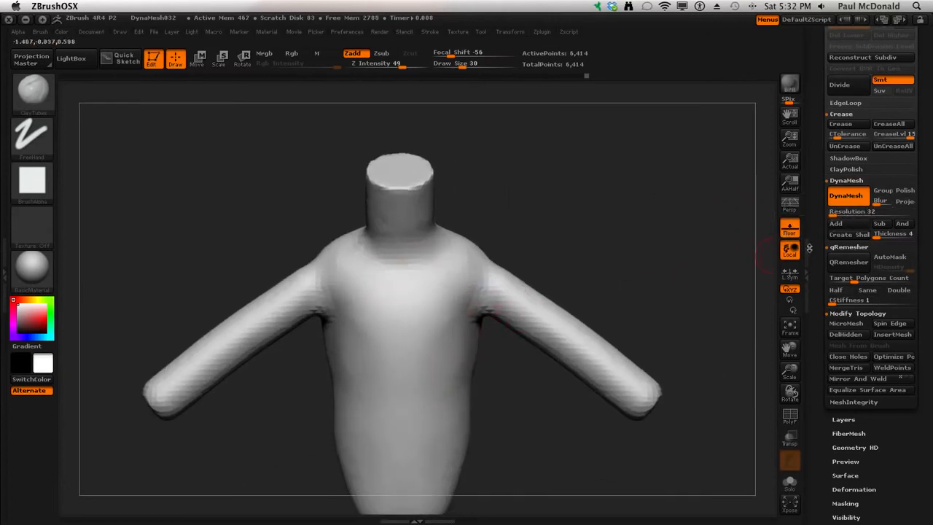
left_click(833, 212)
left_click_drag(832, 212, 834, 214)
type("88")
key("Return")
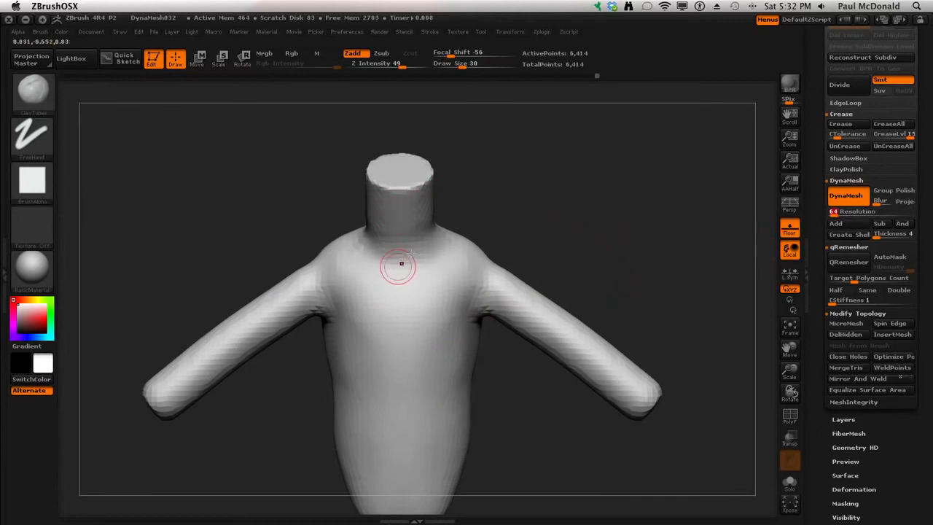
Sculpt and smooth the base of the neck and remesh the figure at DynaMesh resolution 64, checking the topology with PolyFrame
left_click_drag(425, 243, 413, 250)
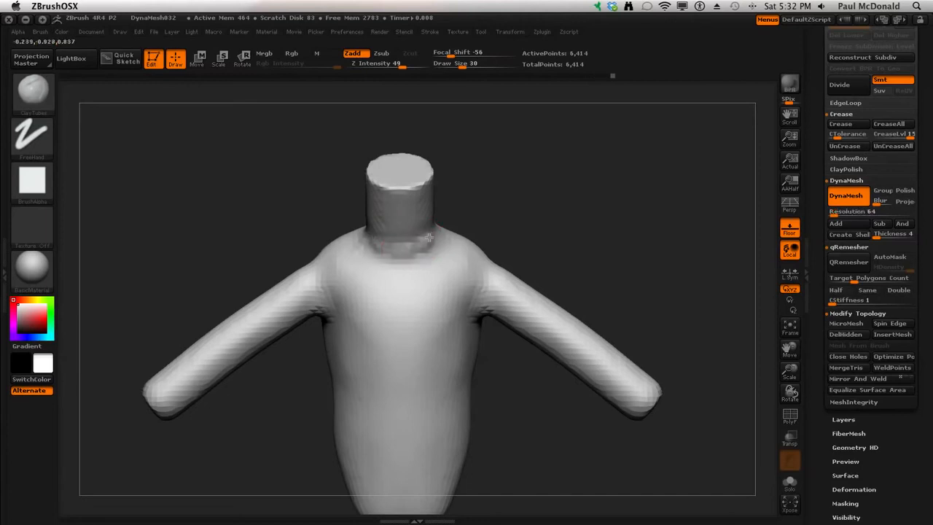
key("shift")
left_click_drag(562, 163, 583, 223, "ctrl")
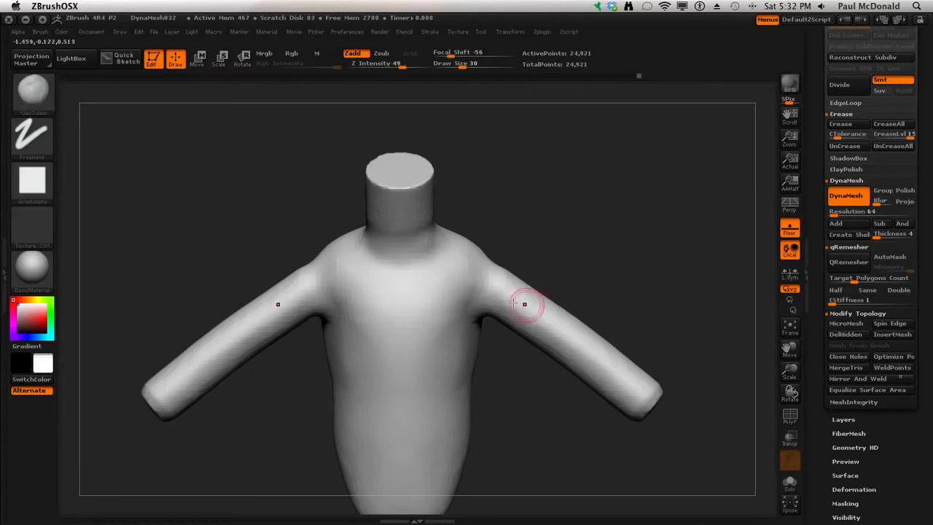
left_click(789, 417)
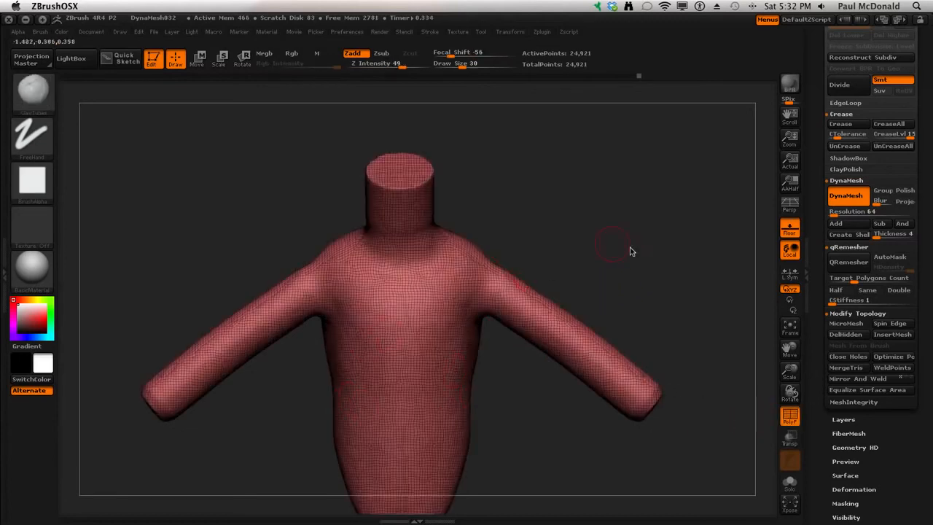
left_click(790, 417)
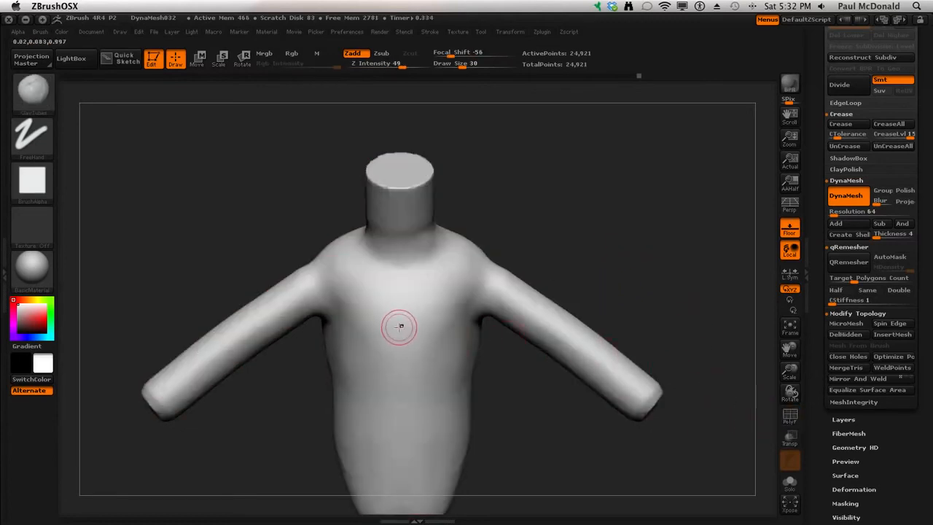
Build up the lower chest and the hip line with ClayTubes, smooth the strokes, and remesh the figure
mouse_move(391, 322)
left_mouse_down()
mouse_move(376, 348)
mouse_move(336, 344)
mouse_move(332, 333)
mouse_move(398, 326)
mouse_move(462, 344)
left_mouse_up()
left_click_drag(664, 288, 631, 236, "alt")
mouse_move(345, 370)
left_mouse_down()
mouse_move(314, 375)
mouse_move(384, 355)
mouse_move(361, 361)
left_mouse_up()
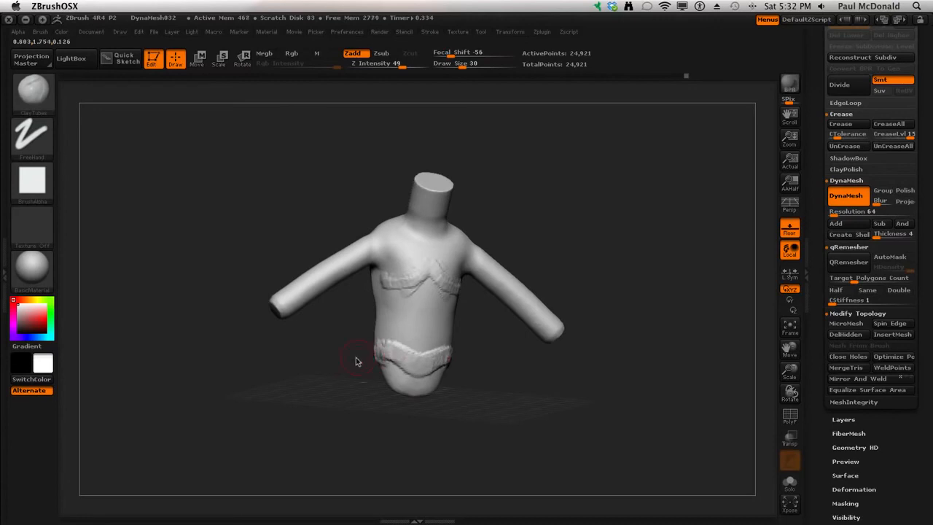
key("shift")
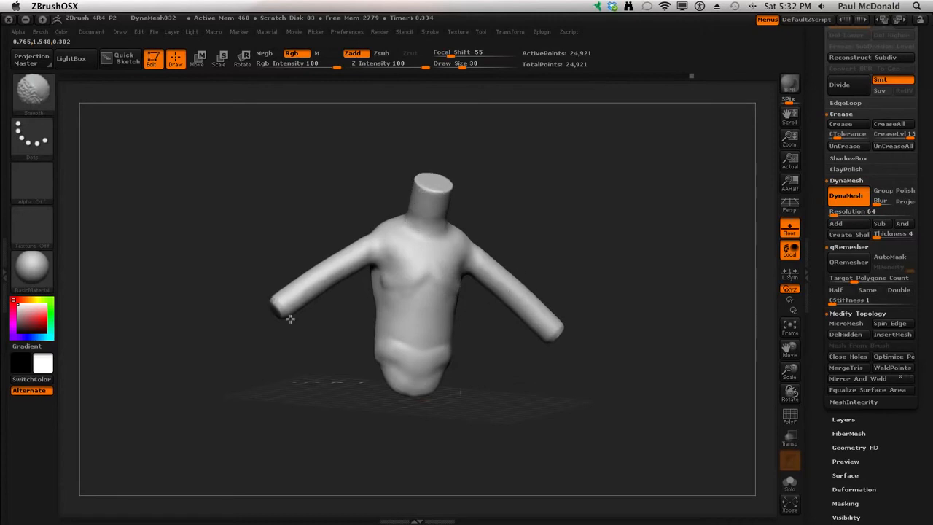
mouse_move(183, 364)
left_mouse_down()
mouse_move(202, 366)
mouse_move(152, 348)
mouse_move(156, 358)
mouse_move(207, 323)
mouse_move(193, 339)
mouse_move(229, 331)
mouse_move(237, 354)
mouse_move(254, 352)
mouse_move(327, 250)
left_mouse_up()
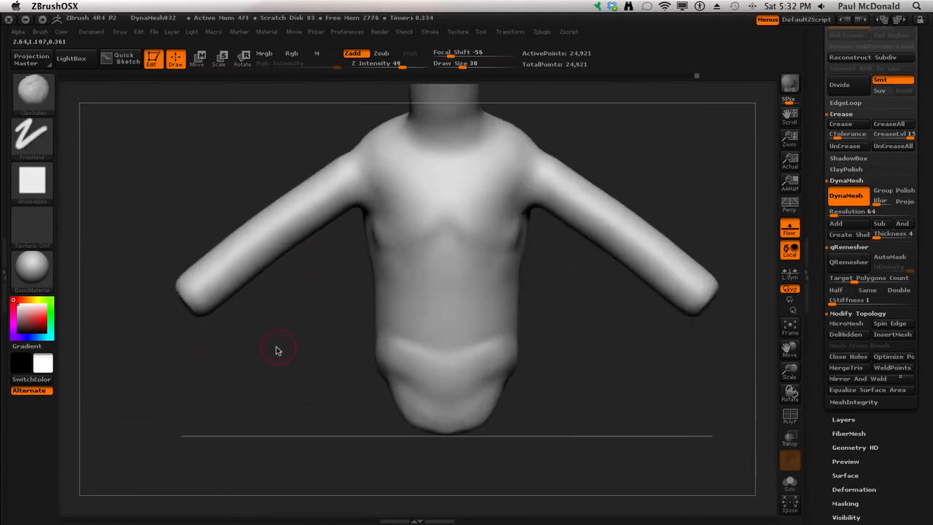
left_click_drag(276, 351, 196, 232)
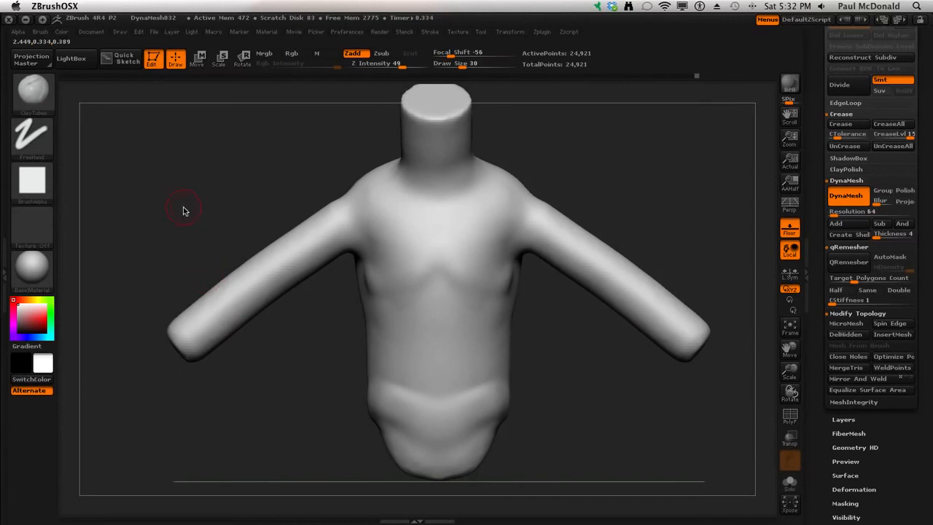
left_click_drag(163, 177, 227, 254, "ctrl")
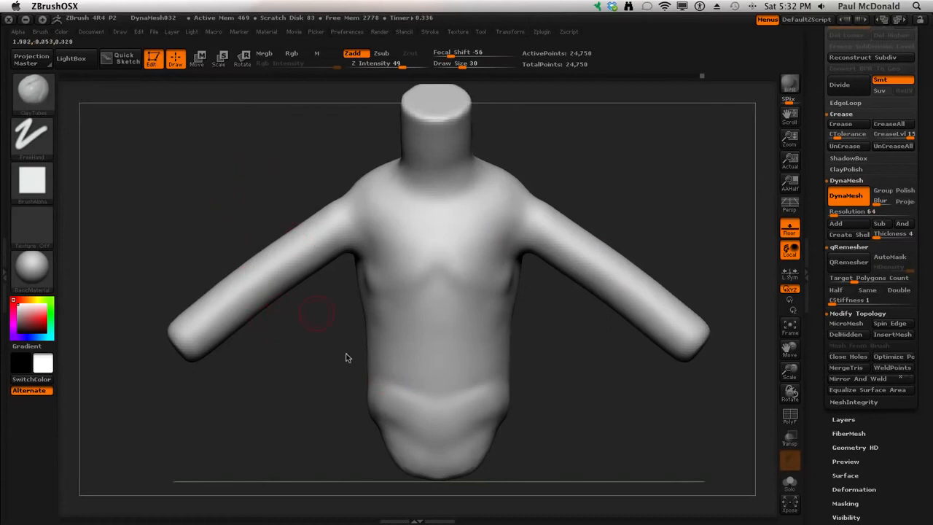
Insert a sphere over the top of the neck as the head using the InsertSphere brush
left_click_drag(282, 388, 258, 270, "alt")
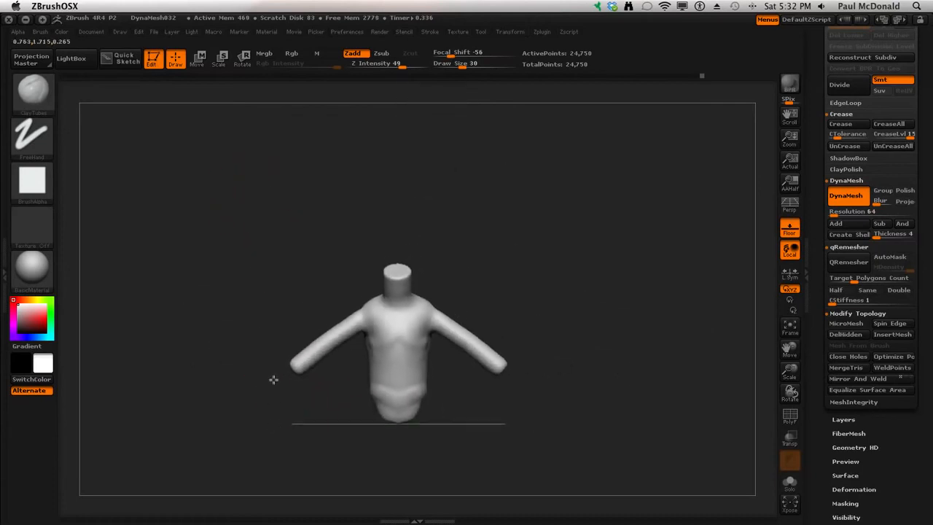
left_click_drag(271, 405, 250, 272, "alt")
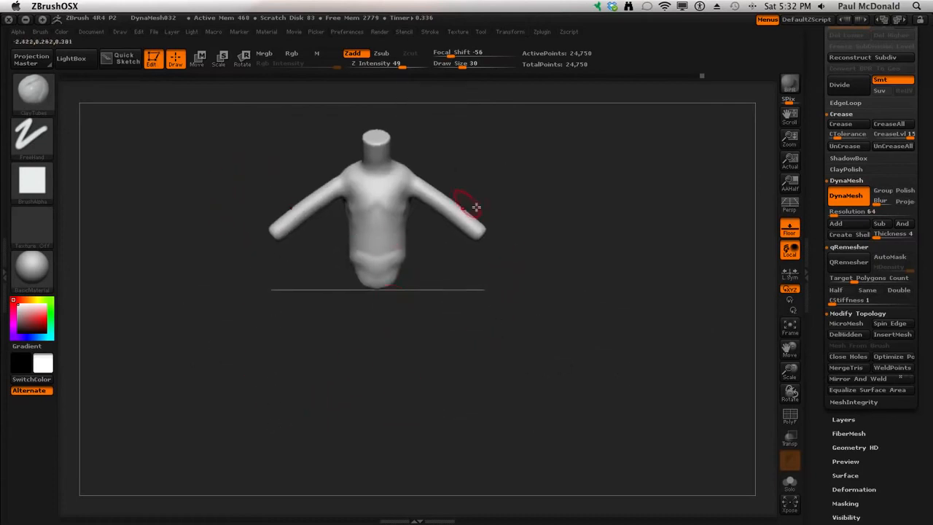
left_click_drag(231, 333, 262, 414, "alt")
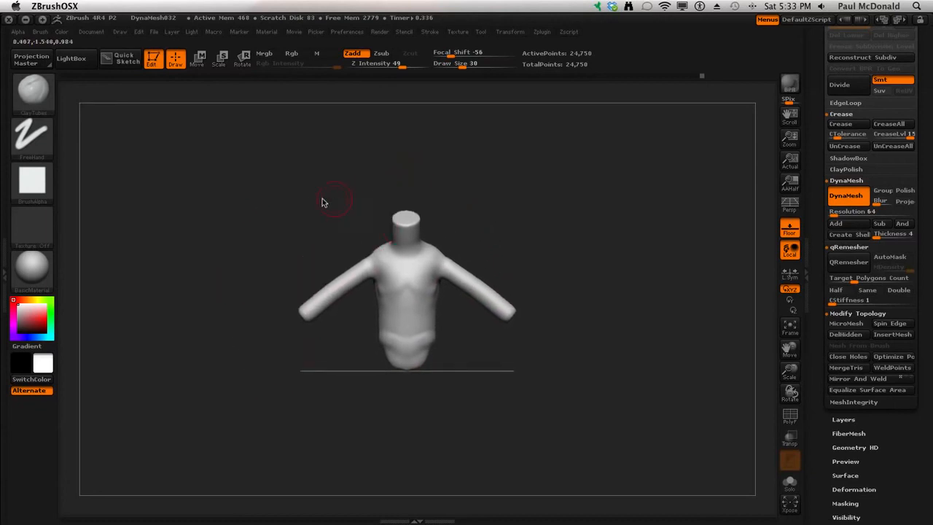
left_click_drag(268, 224, 276, 242, "alt")
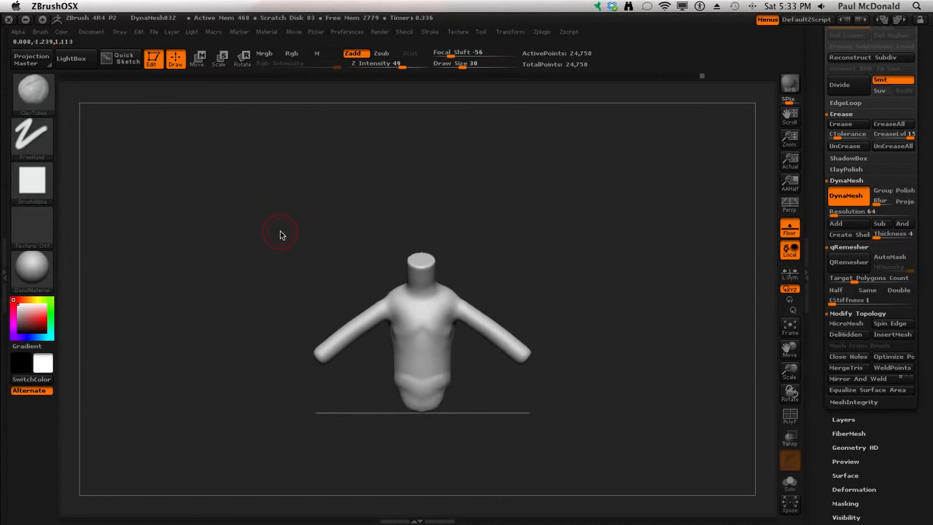
key("b")
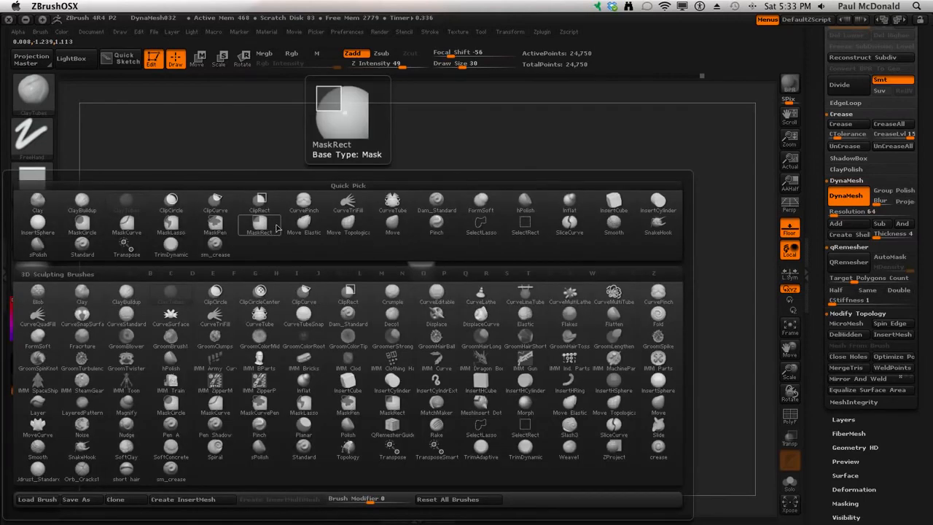
key("i")
left_click(658, 382)
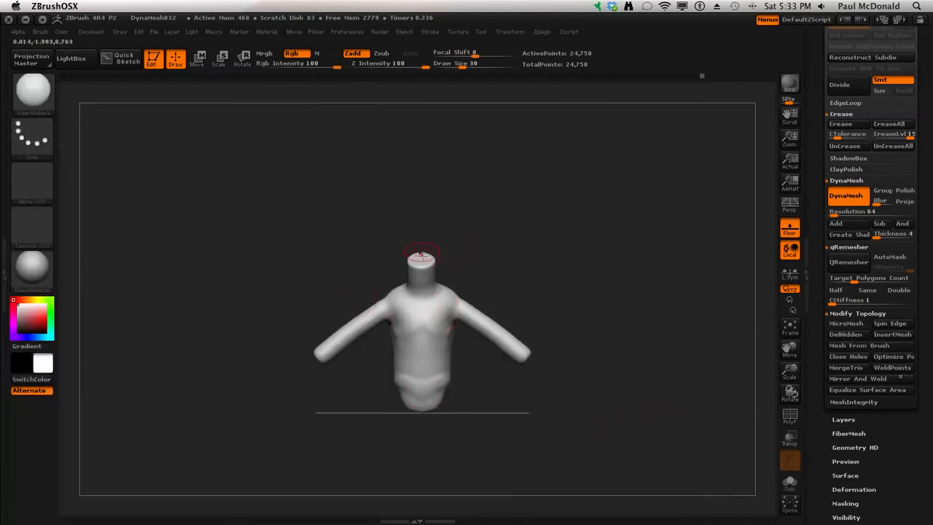
left_click_drag(420, 270, 424, 286)
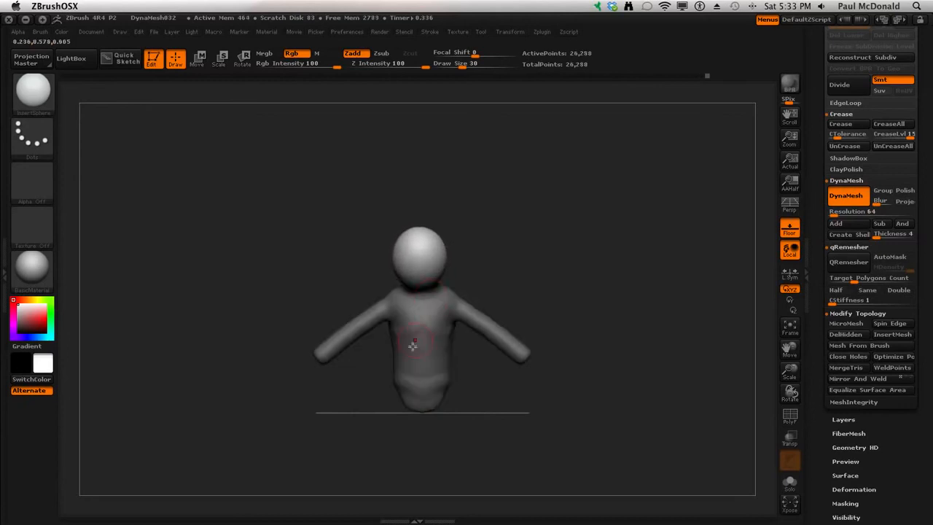
Move the head sphere up and forward from the neck in side view with the Transpose line, and return to Draw mode
left_click_drag(283, 406, 191, 225)
left_click(198, 59)
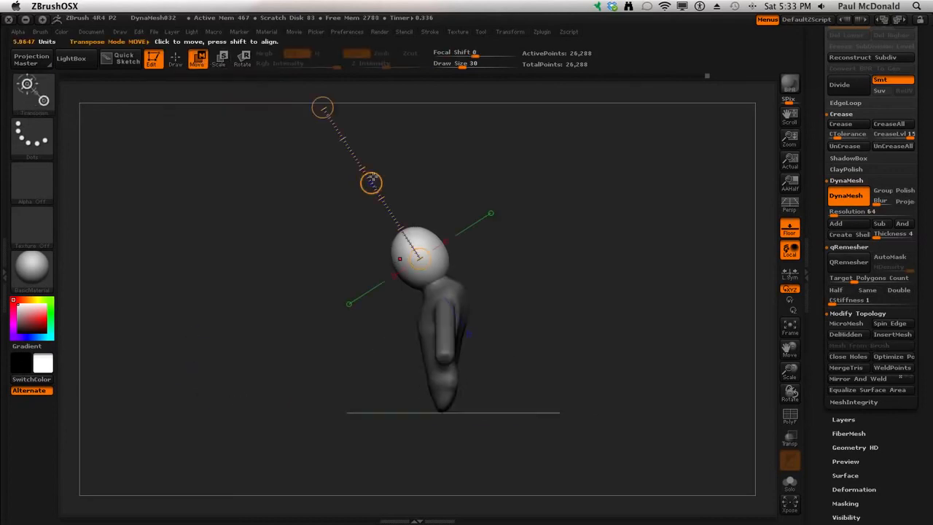
left_click_drag(370, 183, 368, 185)
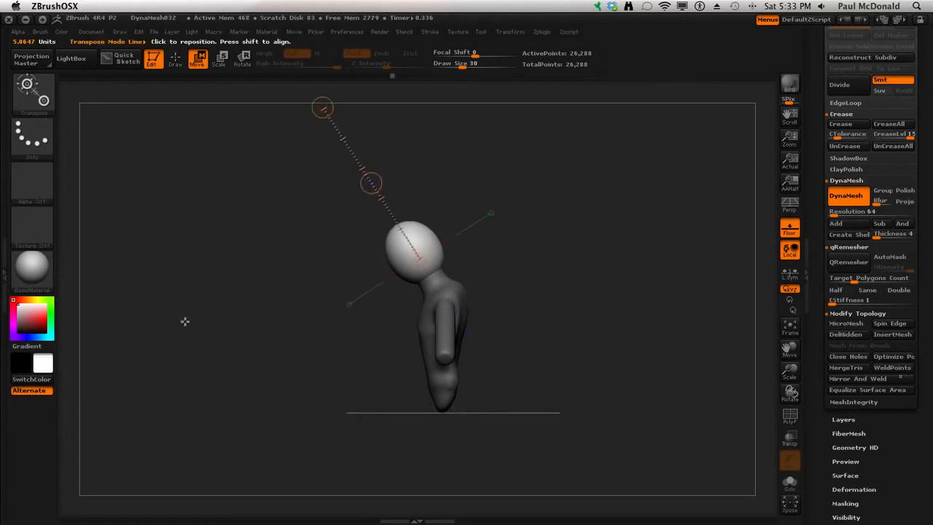
left_click_drag(185, 321, 256, 301, "shift")
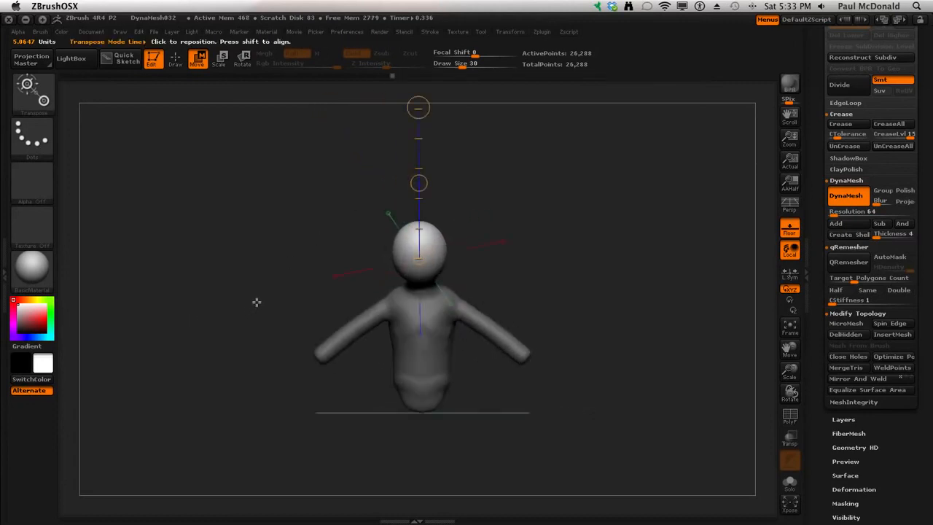
left_click(176, 62)
Clear the mask on the body and remesh to fuse the head with the neck, checking the topology with PolyFrame
mouse_move(216, 243)
left_mouse_down()
mouse_move(167, 246)
mouse_move(217, 282)
left_mouse_up()
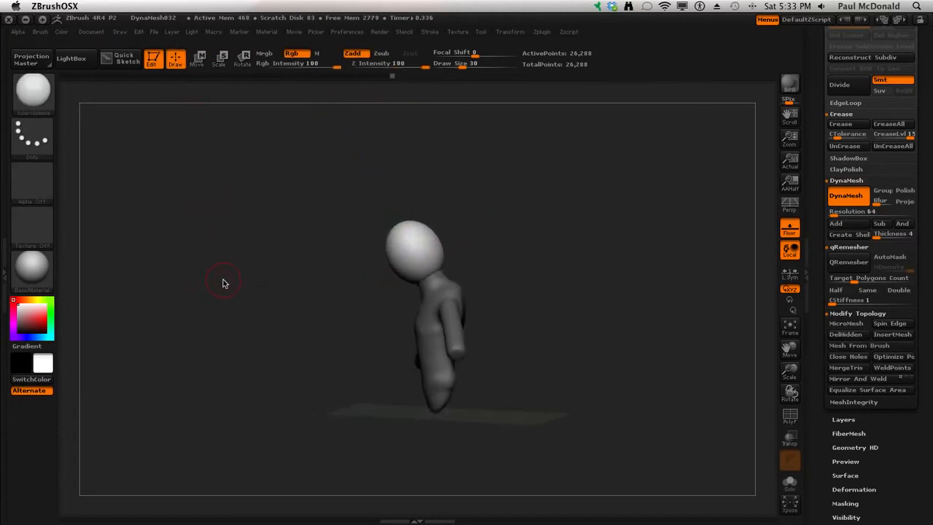
key("shift")
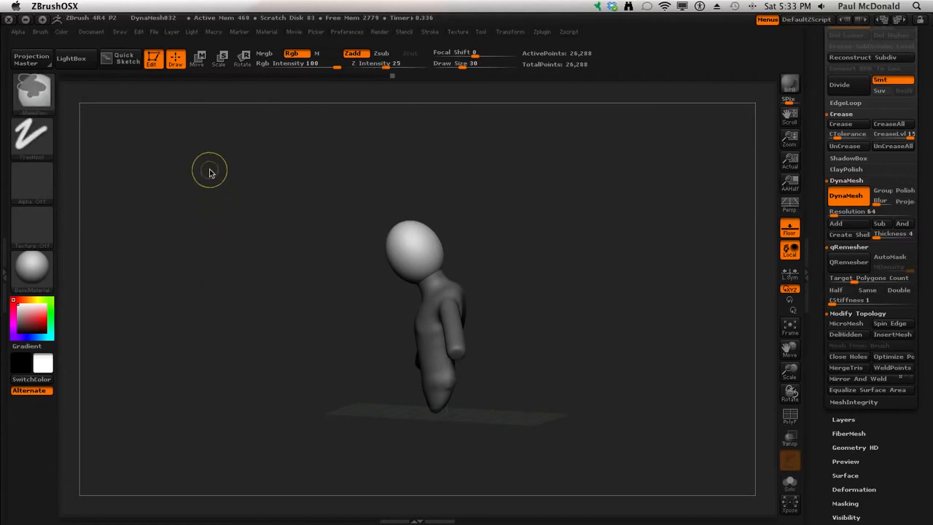
key("shift")
left_click_drag(228, 191, 290, 337, "ctrl")
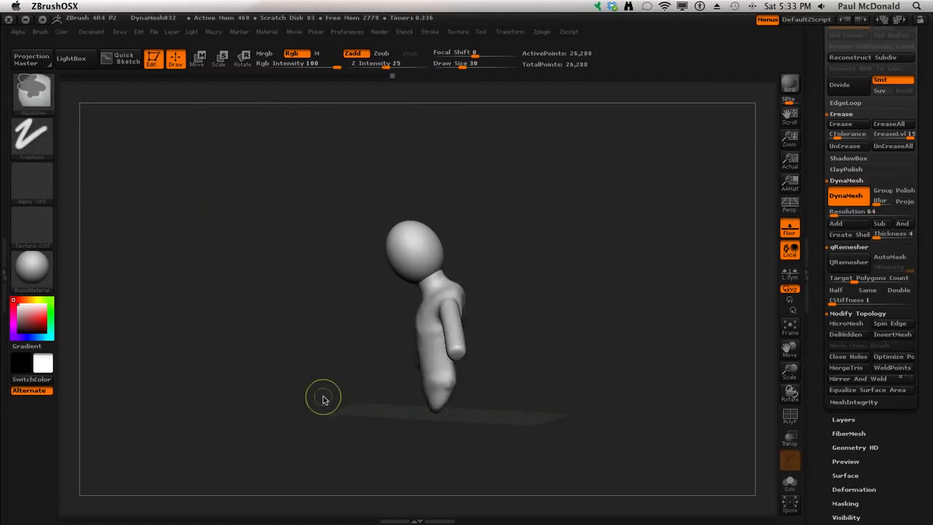
left_click_drag(229, 234, 288, 294, "alt")
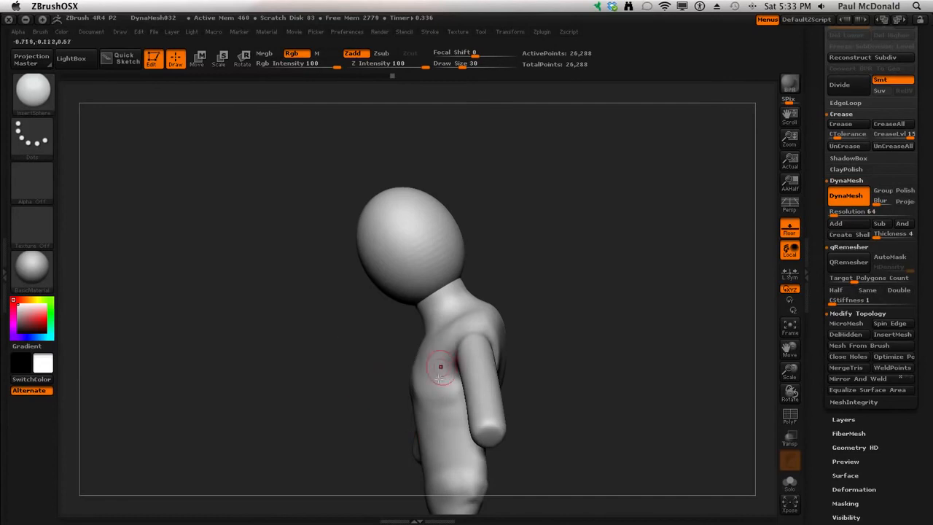
key("shift")
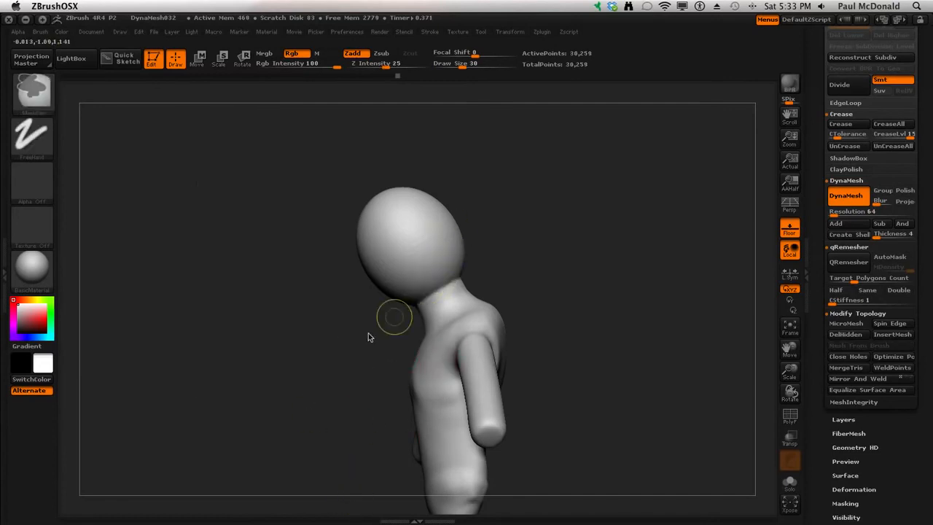
mouse_move(231, 362)
left_mouse_down()
mouse_move(272, 354)
mouse_move(258, 341)
mouse_move(325, 384)
left_mouse_up()
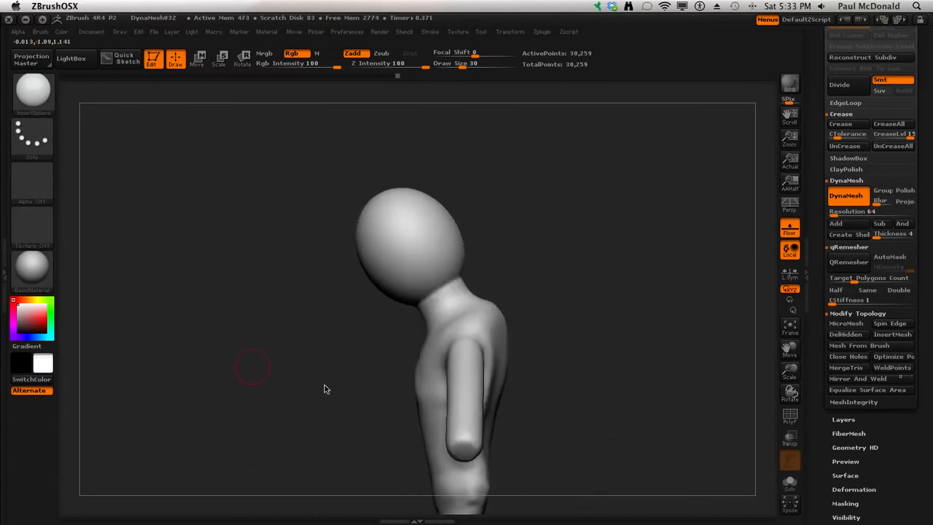
left_click(790, 414)
left_click(790, 415)
Pull the buttocks backward and the lower end of the torso downward using the Move brush at draw sizes 56 and 79
key("space")
left_click_drag(243, 278, 254, 277)
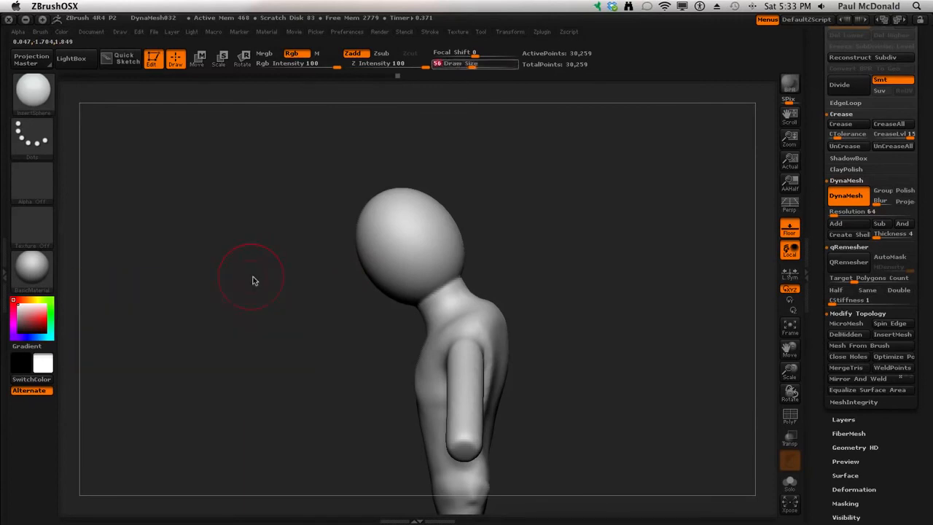
left_click_drag(191, 267, 209, 246)
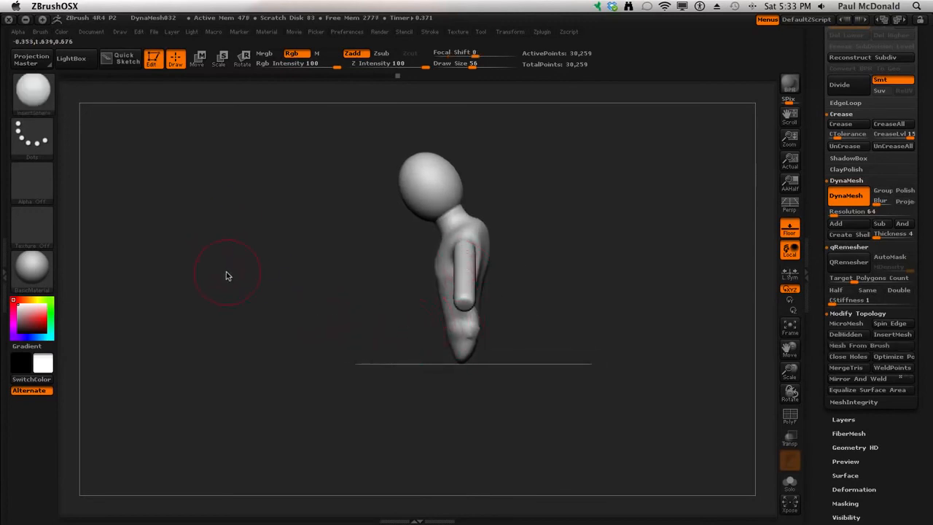
key("b")
key("m")
key("v")
mouse_move(228, 274)
left_mouse_down()
mouse_move(309, 306)
mouse_move(326, 323)
left_mouse_up()
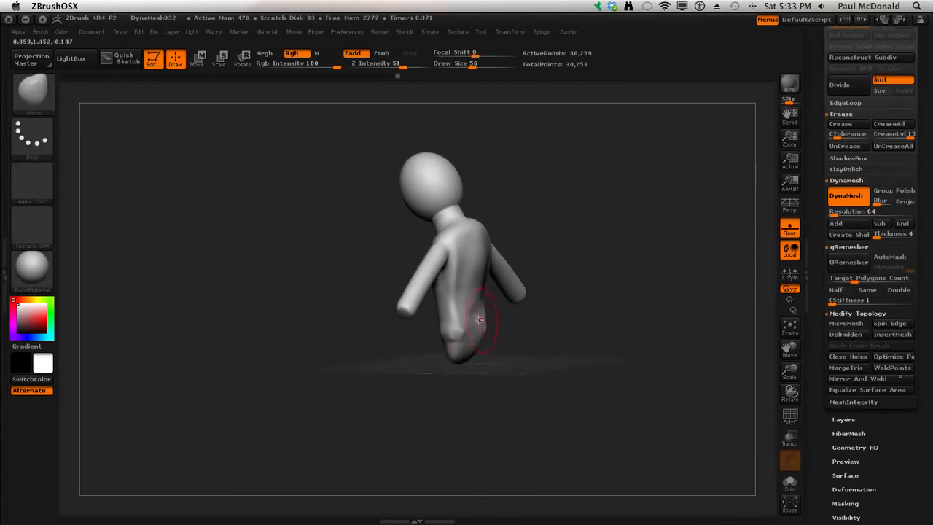
mouse_move(478, 319)
left_mouse_down()
mouse_move(478, 330)
mouse_move(489, 313)
left_mouse_up()
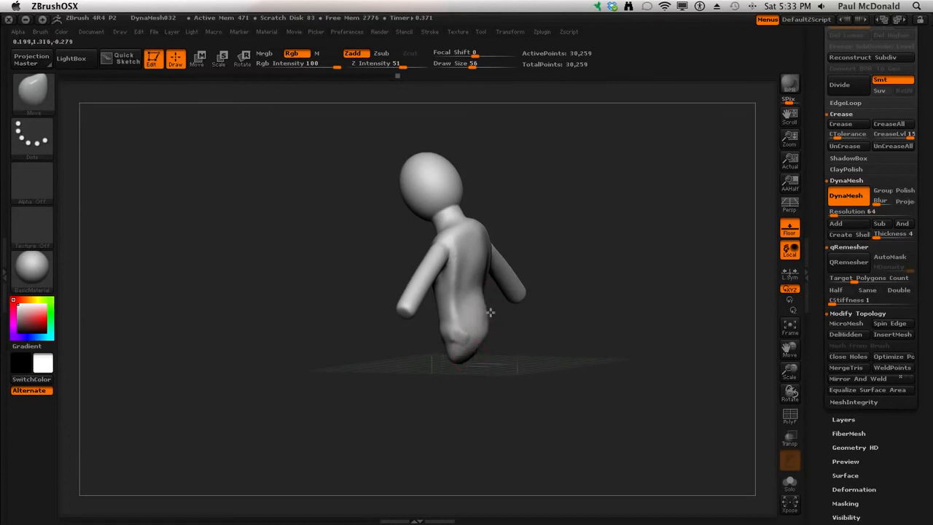
key("space")
mouse_move(433, 310)
left_mouse_down()
mouse_move(467, 358)
mouse_move(460, 382)
left_mouse_up()
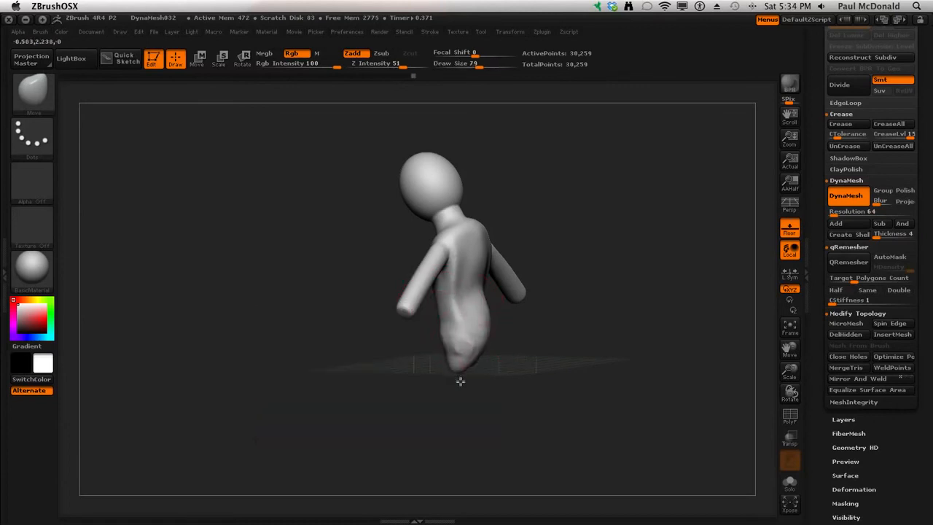
Build up the figure's left shoulder and upper arm joint with ClayTubes at draw size 42
left_click_drag(321, 408, 375, 409)
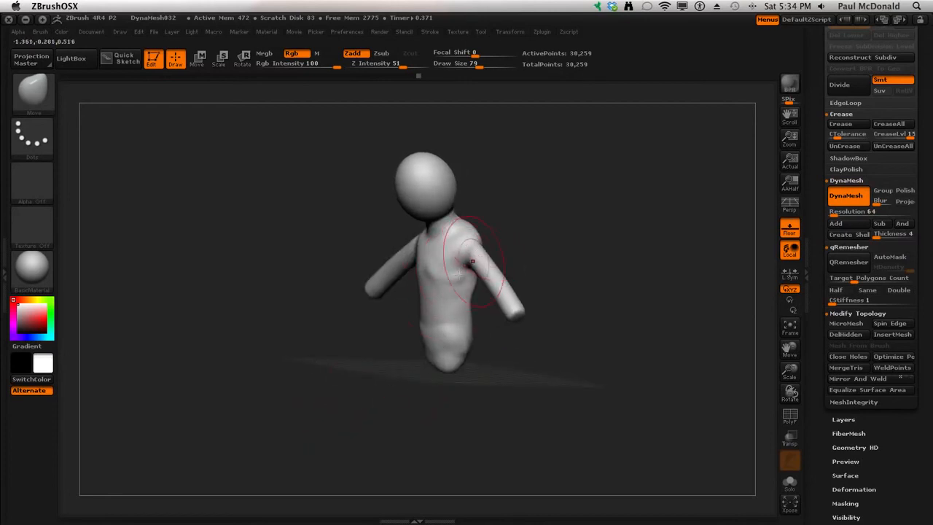
left_click_drag(248, 333, 274, 369)
key("b")
key("c")
key("t")
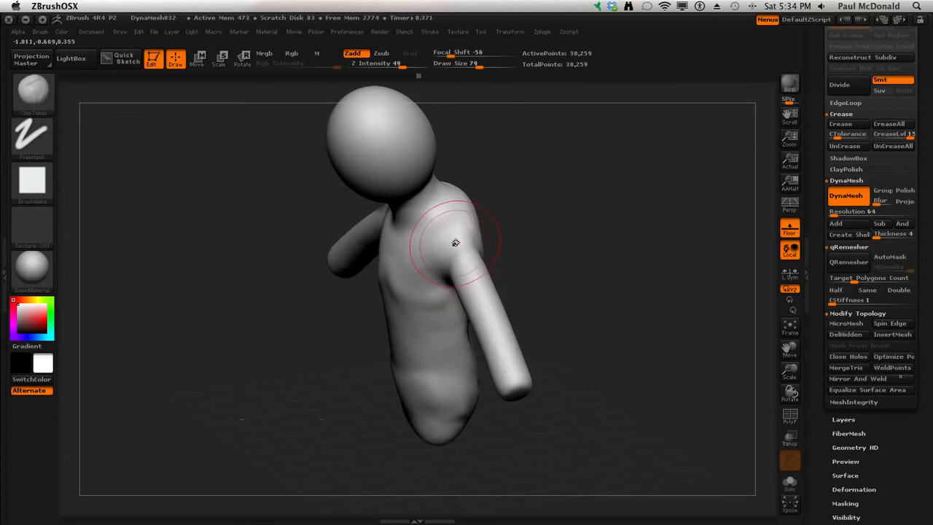
key("space")
mouse_move(444, 247)
left_mouse_down()
mouse_move(451, 266)
mouse_move(457, 240)
mouse_move(448, 253)
mouse_move(448, 206)
left_mouse_up()
mouse_move(595, 246)
left_mouse_down()
mouse_move(500, 229)
mouse_move(481, 169)
mouse_move(496, 209)
left_mouse_up()
Remesh the figure and smooth the rough clay strokes on the figure's left shoulder
mouse_move(223, 306)
left_mouse_down()
mouse_move(208, 308)
mouse_move(231, 235)
mouse_move(215, 257)
left_mouse_up()
left_click_drag(171, 212, 192, 270, "ctrl")
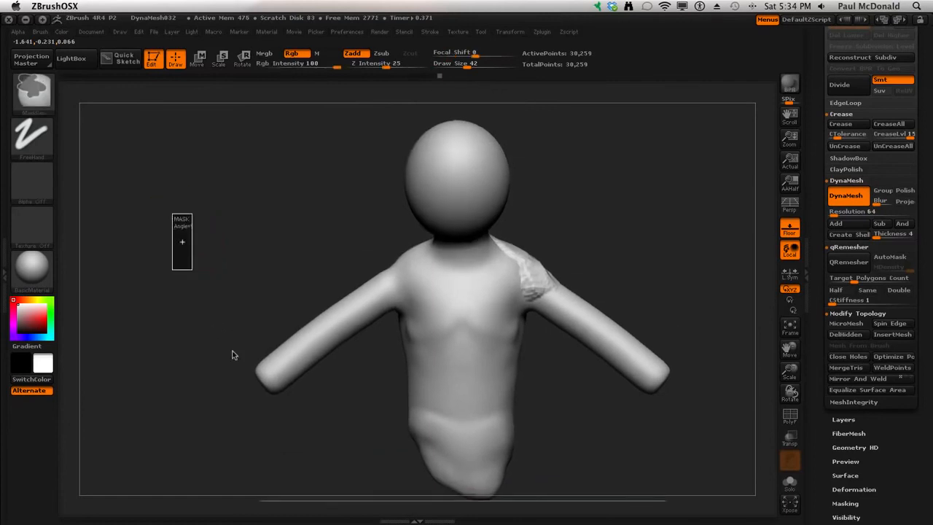
mouse_move(525, 274)
left_mouse_down("shift")
mouse_move(532, 258)
mouse_move(515, 292)
left_mouse_up("shift")
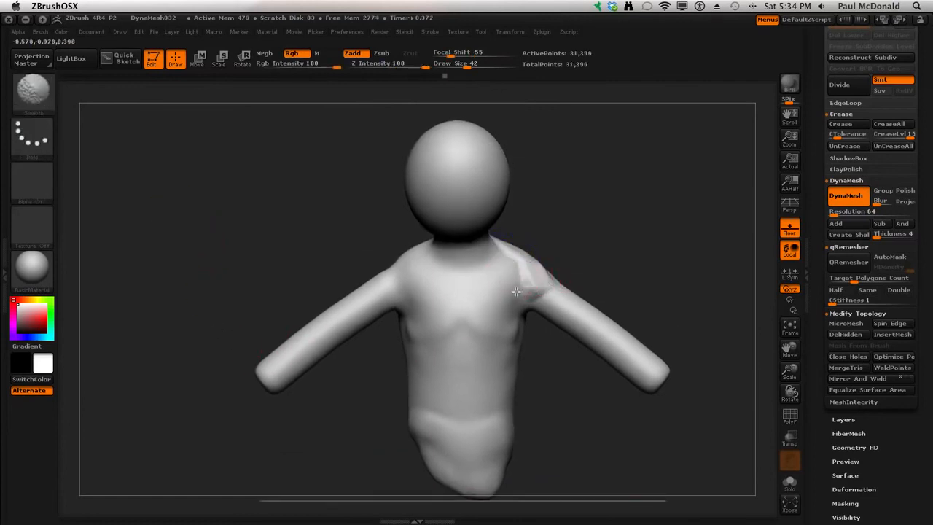